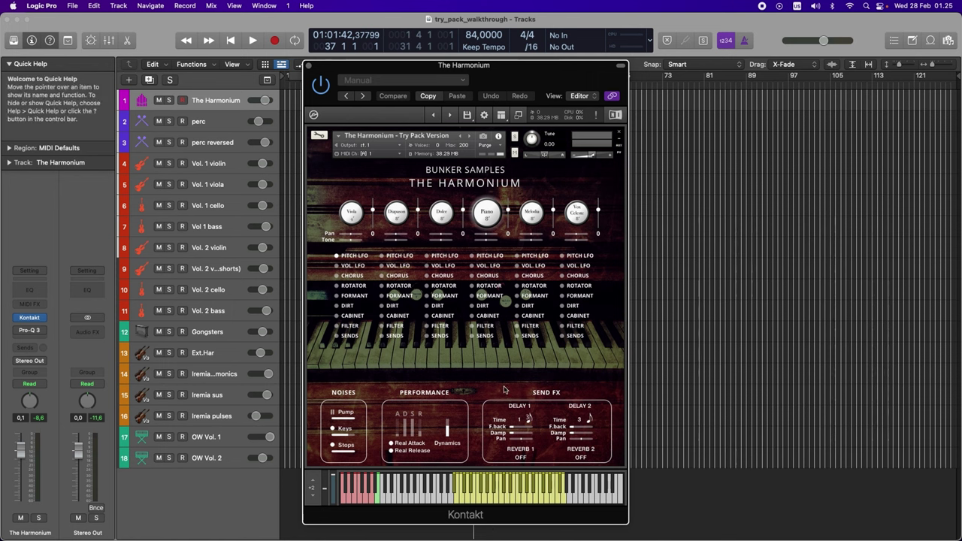
pyautogui.click(531, 215)
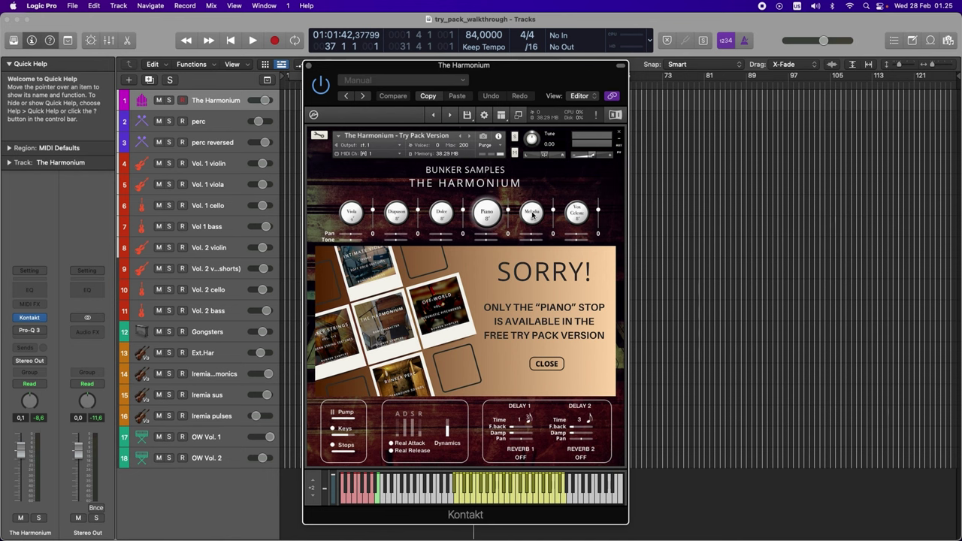
pyautogui.click(556, 367)
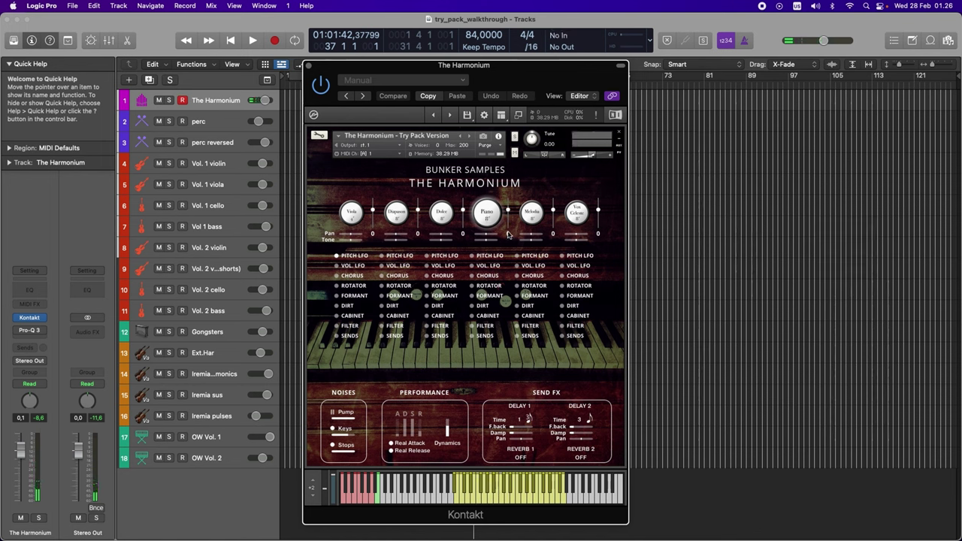
pyautogui.moveTo(508, 235); pyautogui.dragTo(512, 254)
# Step: Audition the harmonium and lower the key noise to 3.6 dB
pyautogui.click(379, 502)
pyautogui.click(342, 435)
pyautogui.click(513, 494)
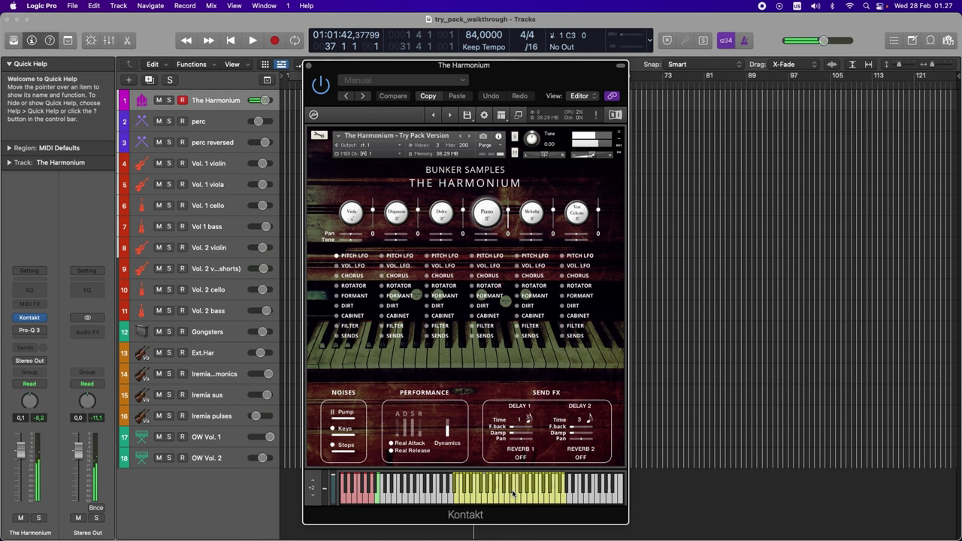
pyautogui.moveTo(350, 437); pyautogui.dragTo(349, 448)
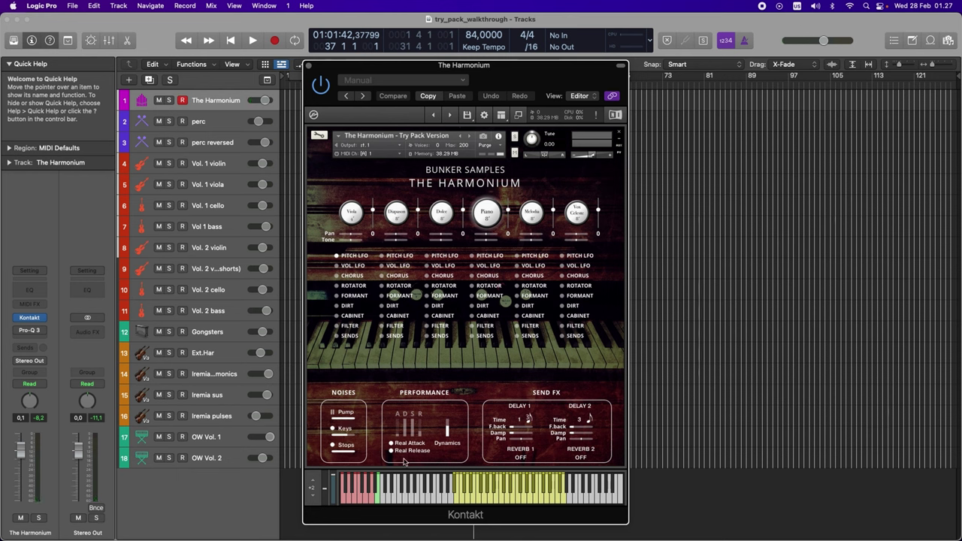
# Step: Toggle Real Attack and Real Release off, then back on
pyautogui.click(391, 443)
pyautogui.click(391, 451)
pyautogui.click(391, 444)
pyautogui.click(391, 450)
# Step: Enable the Piano stop's pitch LFO and raise its intensity to 1.8 st
pyautogui.click(489, 257)
pyautogui.click(489, 257)
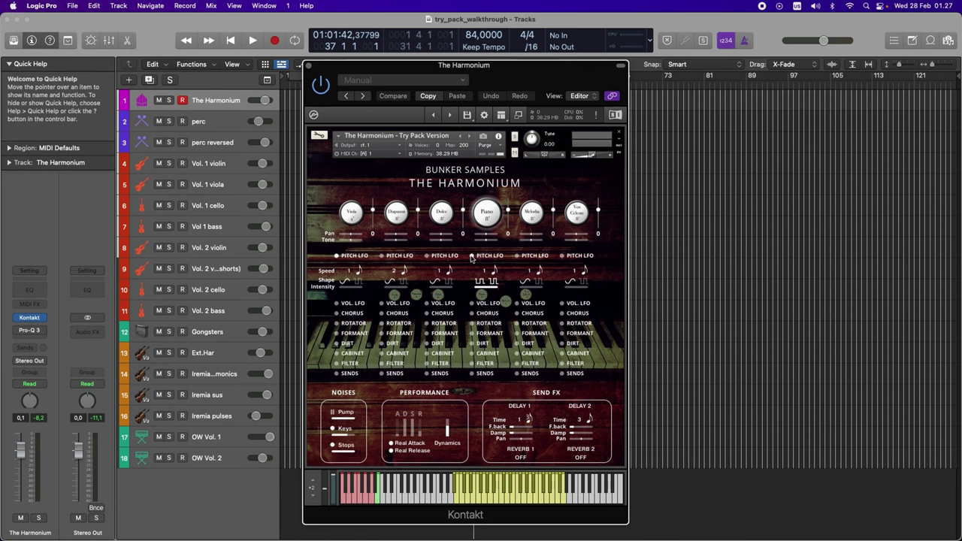
pyautogui.moveTo(481, 293)
pyautogui.moveTo(474, 294); pyautogui.dragTo(499, 294)
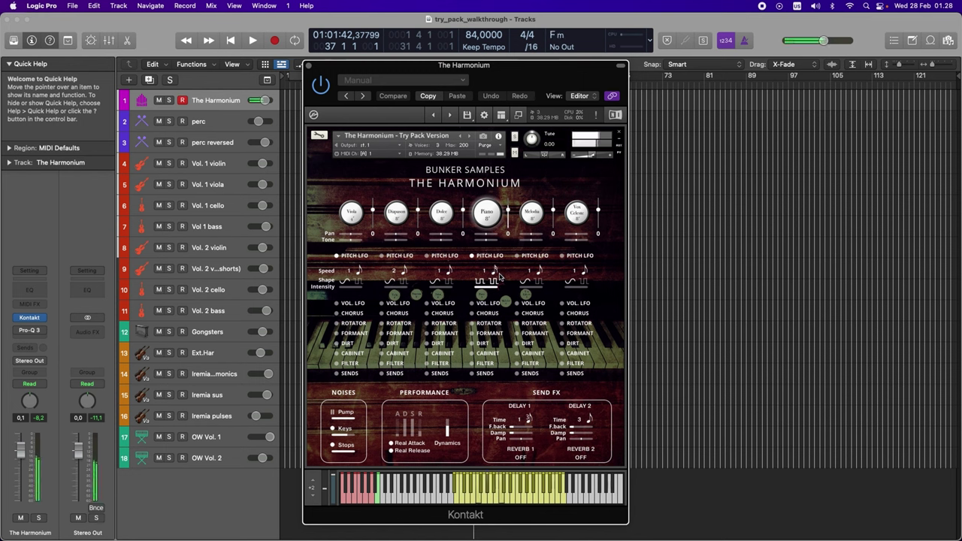
# Step: Set the pitch LFO shape to 21.4% and its speed to 1.9 Hz
pyautogui.moveTo(499, 278); pyautogui.dragTo(498, 319)
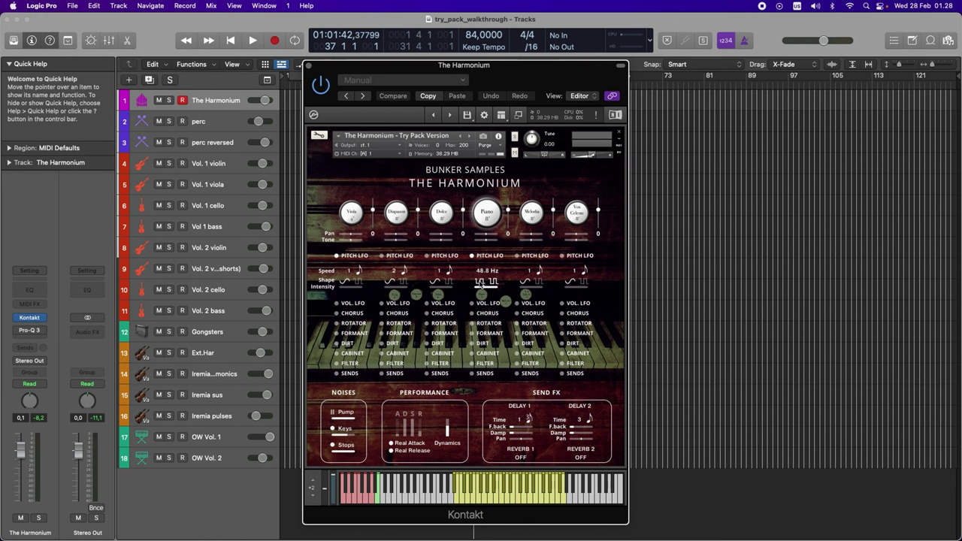
pyautogui.moveTo(482, 284); pyautogui.dragTo(482, 291)
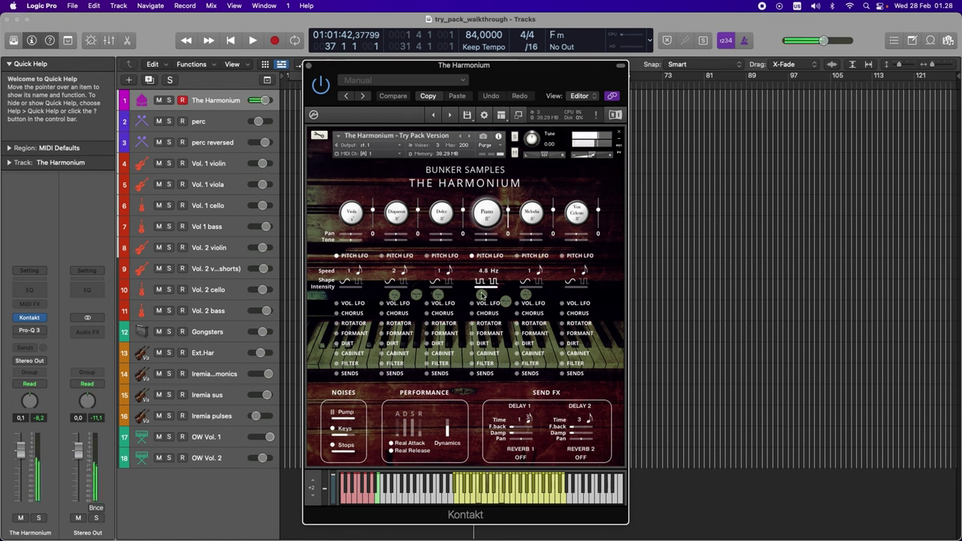
pyautogui.moveTo(484, 293); pyautogui.dragTo(489, 298)
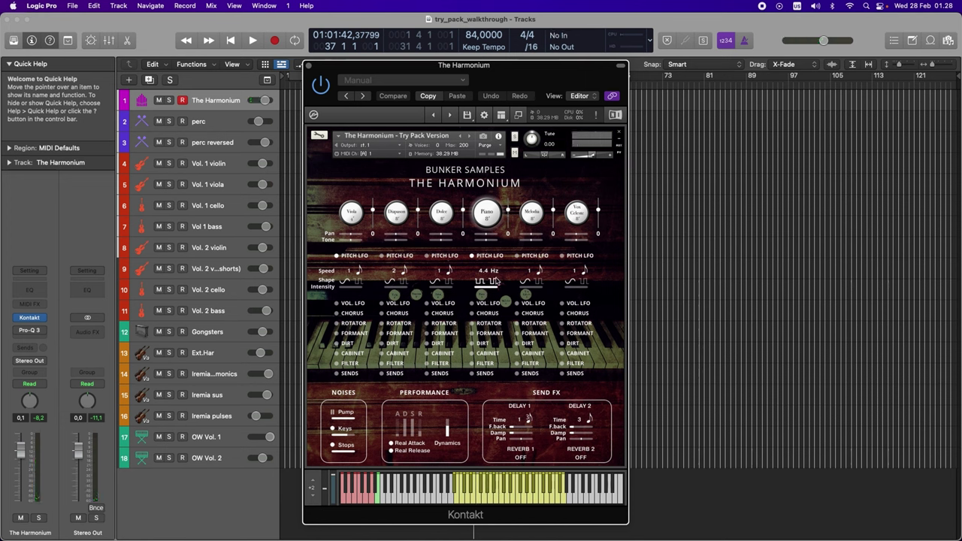
pyautogui.click(496, 284)
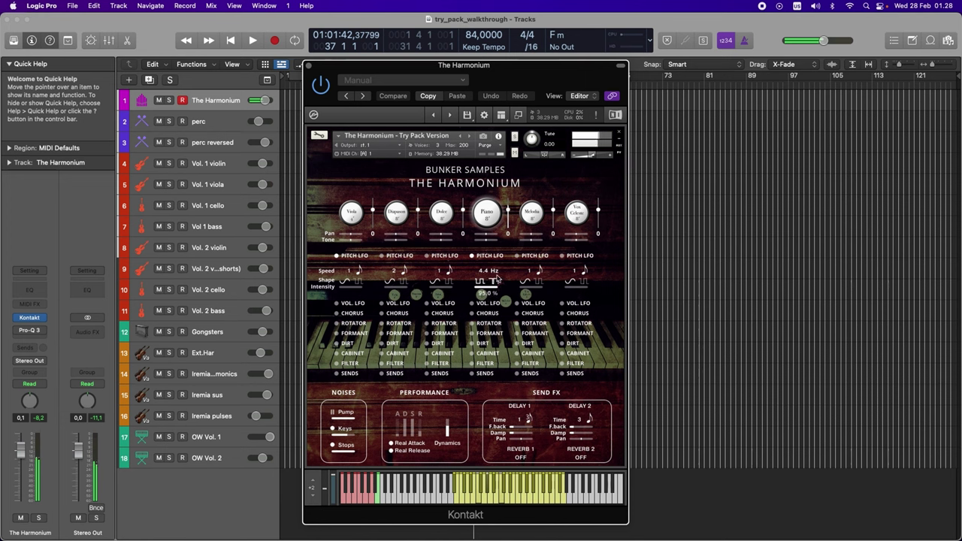
pyautogui.moveTo(496, 289); pyautogui.dragTo(492, 285)
pyautogui.moveTo(487, 277); pyautogui.dragTo(484, 284)
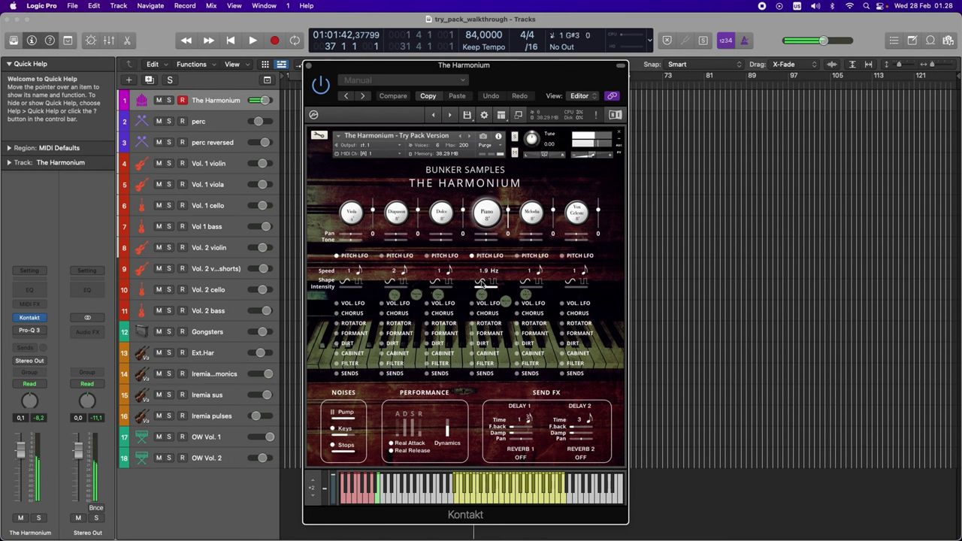
# Step: Switch on the Piano stop's volume LFO with an 8.3% amount
pyautogui.click(479, 302)
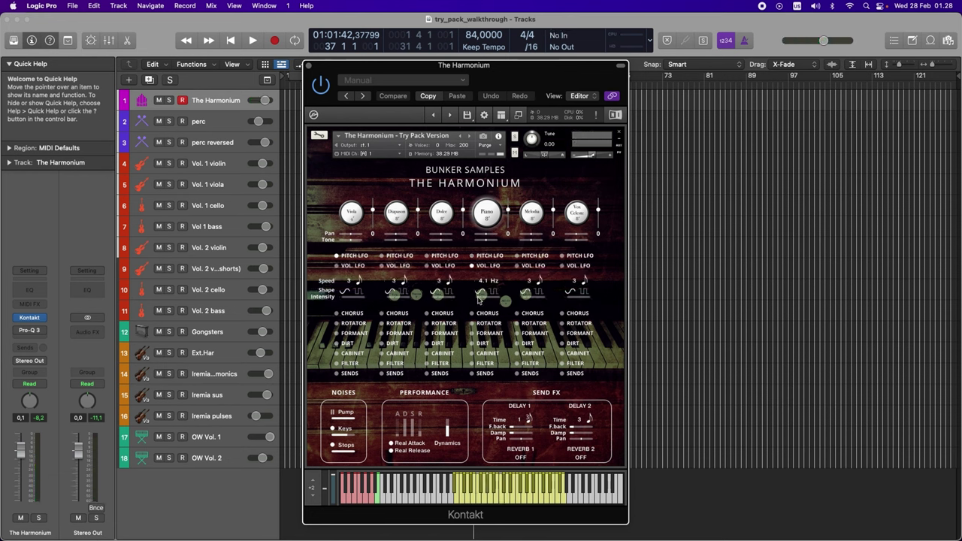
pyautogui.moveTo(481, 301); pyautogui.dragTo(514, 302)
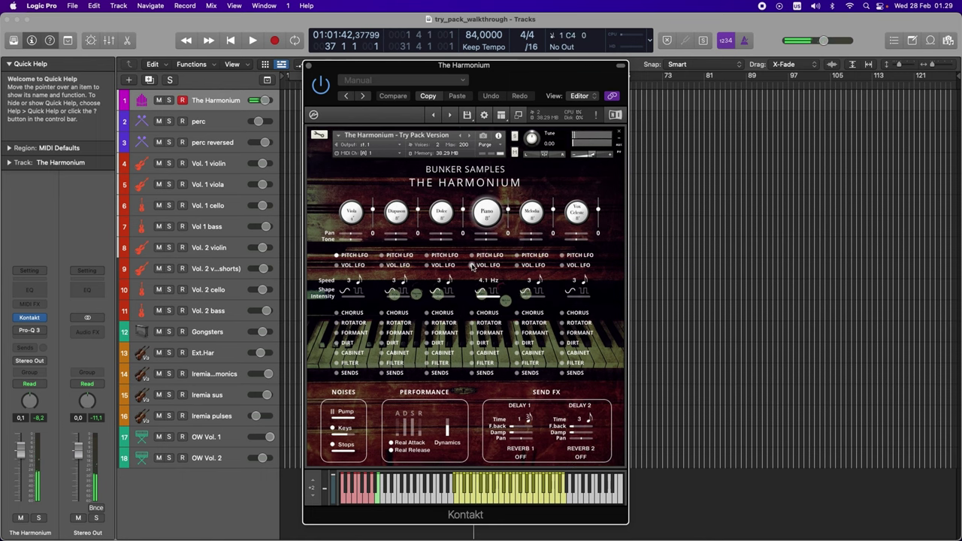
pyautogui.click(485, 266)
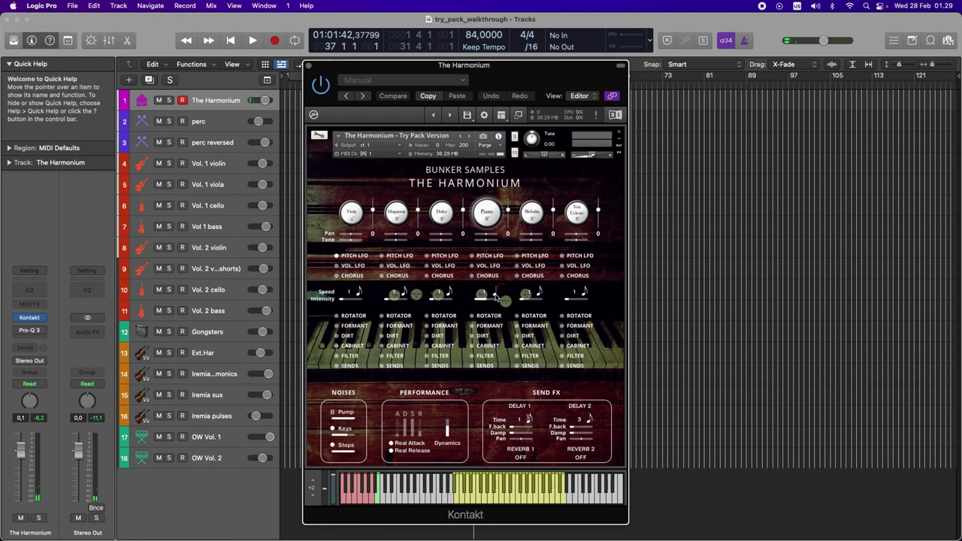
# Step: Set the Piano stop's dirt to Tube distortion and raise its Delay 1 send
pyautogui.click(489, 336)
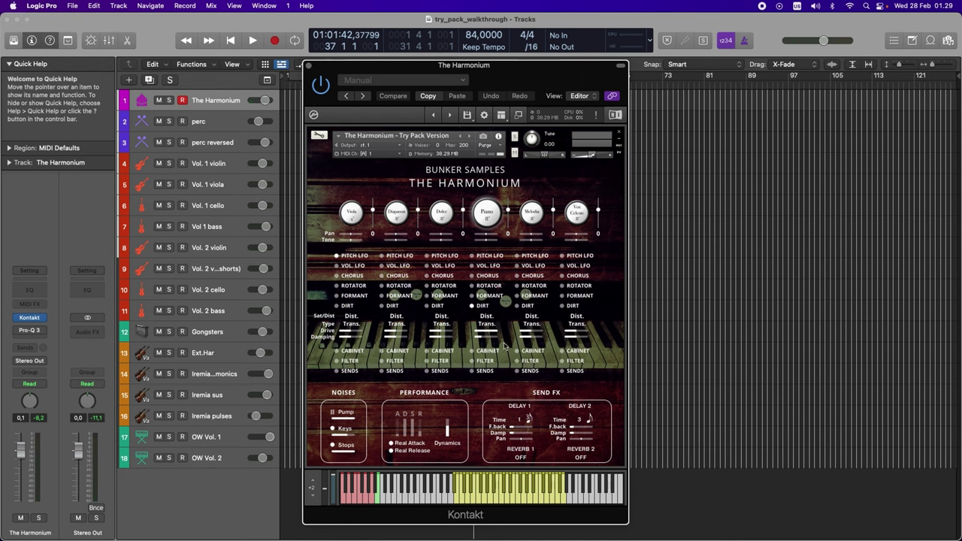
pyautogui.click(487, 320)
pyautogui.click(489, 325)
pyautogui.click(493, 324)
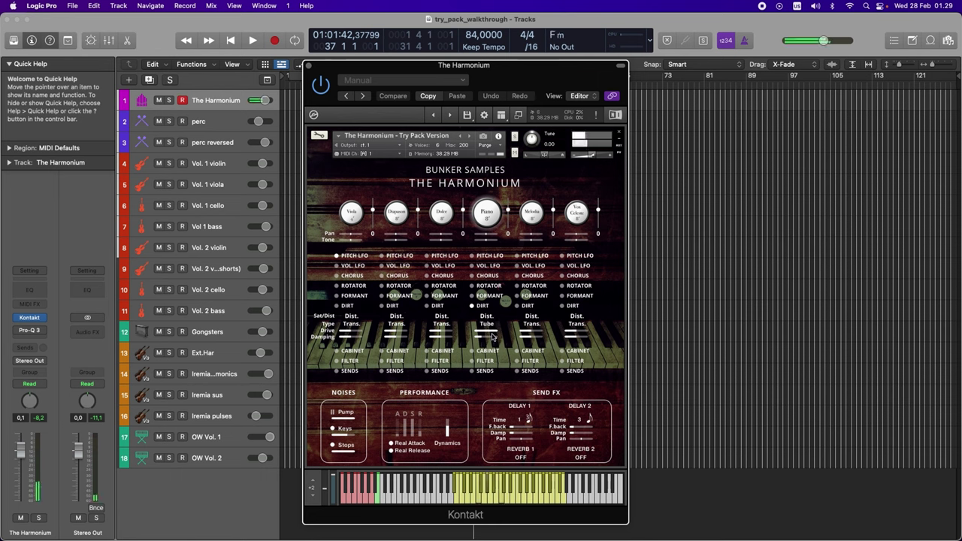
pyautogui.click(494, 325)
pyautogui.click(481, 306)
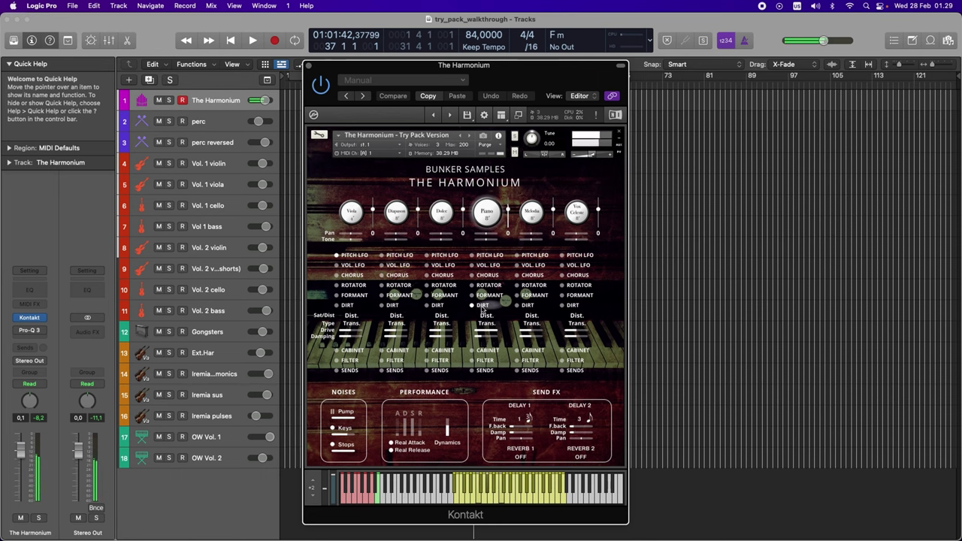
pyautogui.click(486, 335)
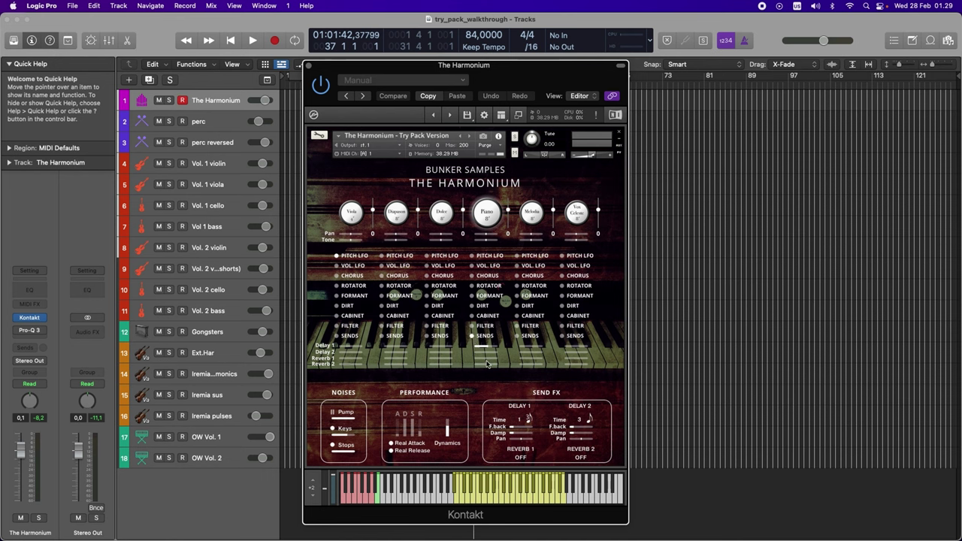
pyautogui.moveTo(487, 364); pyautogui.dragTo(506, 367)
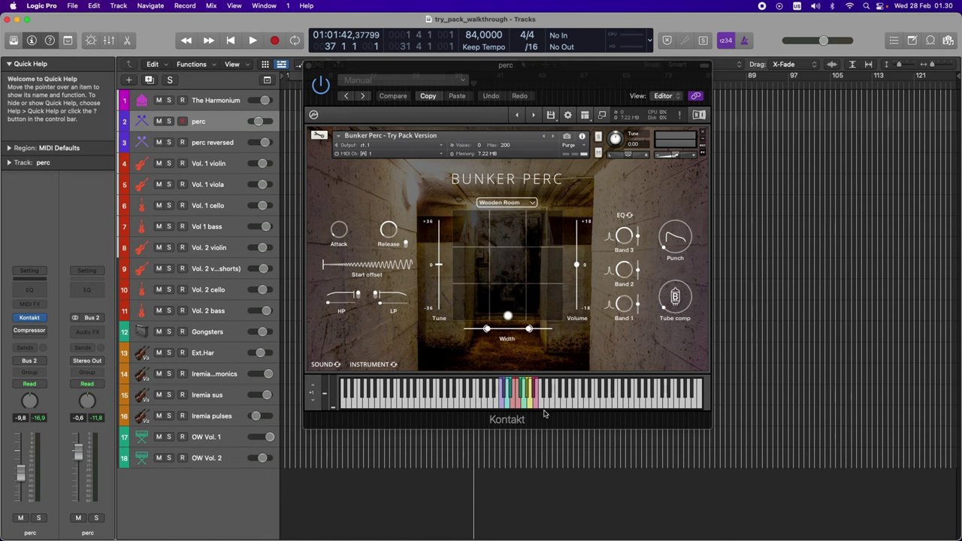
# Step: Audition Bunker Perc, move its room position upward and keep Wooden Room
pyautogui.click(558, 409)
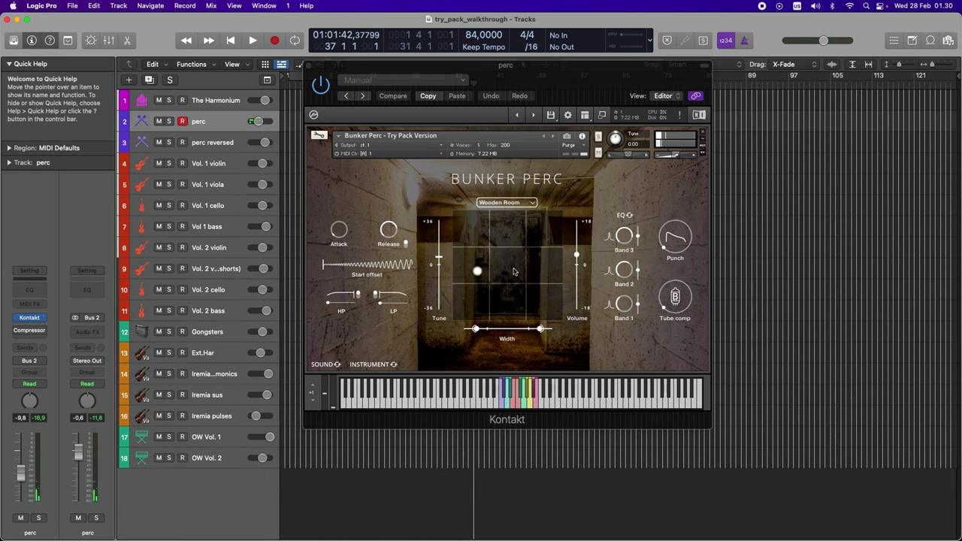
pyautogui.moveTo(477, 272); pyautogui.dragTo(509, 226)
pyautogui.click(522, 203)
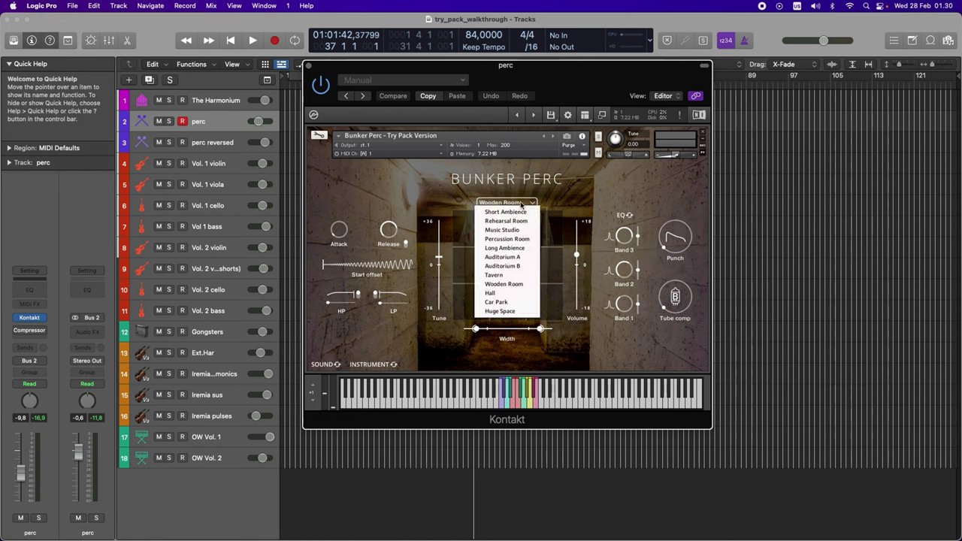
pyautogui.click(543, 292)
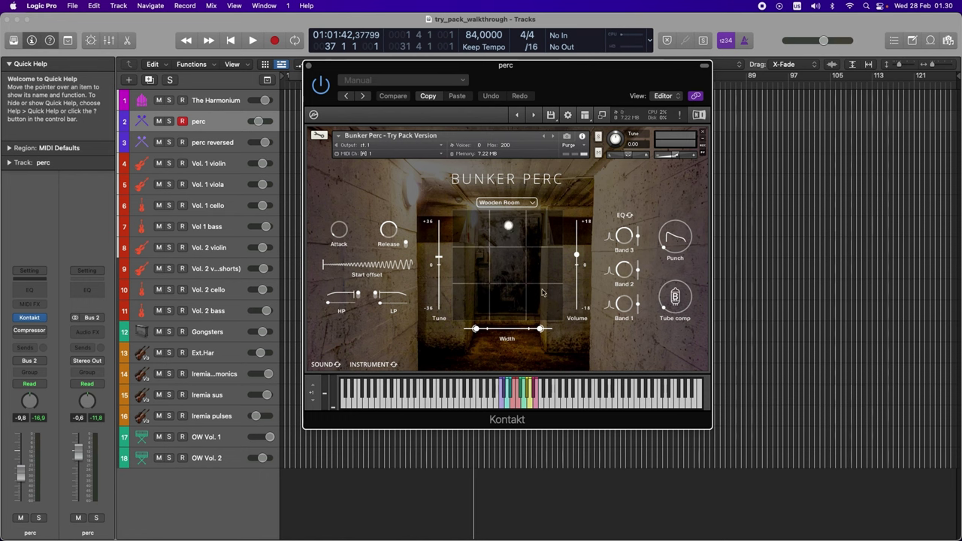
# Step: Narrow the stereo width, set start offset to 37 ms and lower the low-pass cutoff
pyautogui.moveTo(540, 331); pyautogui.dragTo(440, 295)
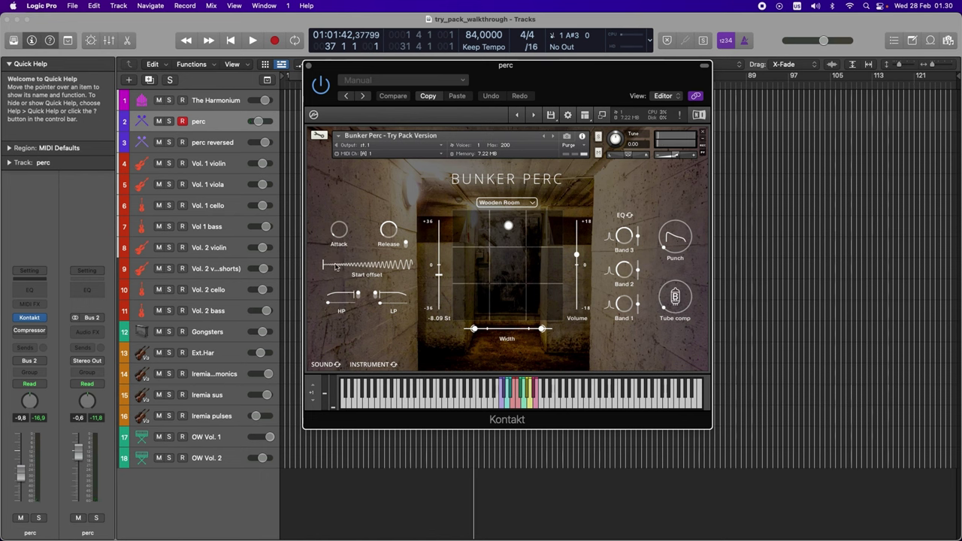
pyautogui.moveTo(336, 266)
pyautogui.mouseDown()
pyautogui.moveTo(427, 267)
pyautogui.moveTo(327, 265)
pyautogui.mouseUp()
pyautogui.moveTo(404, 298); pyautogui.dragTo(425, 312)
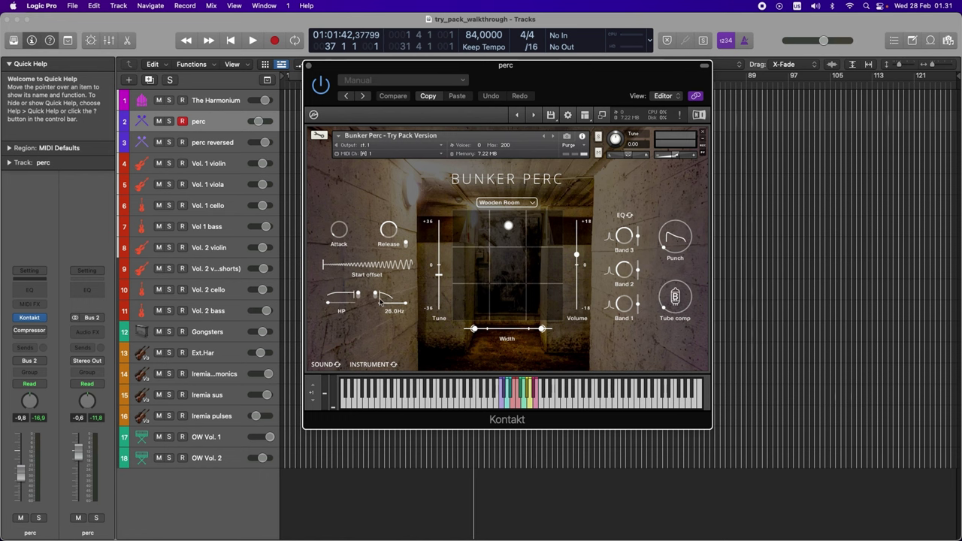
pyautogui.moveTo(409, 312)
# Step: Reset the low-pass filter to 19.9 kHz and lower the Band 3 EQ frequency
pyautogui.click(386, 297)
pyautogui.moveTo(611, 237)
pyautogui.moveTo(624, 242); pyautogui.dragTo(626, 258)
# Step: Turn up Punch and raise the tube compression to 67%
pyautogui.moveTo(673, 242)
pyautogui.mouseDown()
pyautogui.moveTo(674, 210)
pyautogui.moveTo(671, 250)
pyautogui.mouseUp()
pyautogui.moveTo(681, 244); pyautogui.dragTo(675, 197)
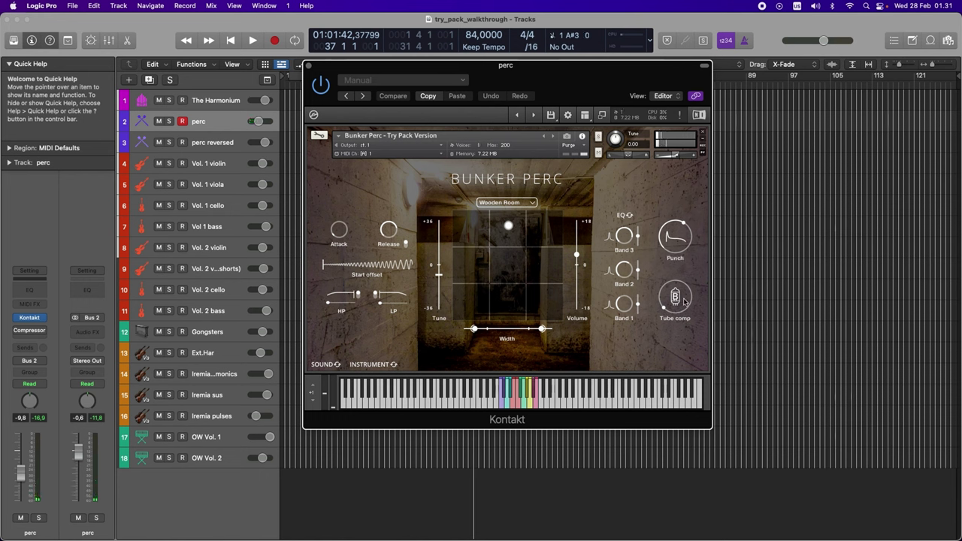
pyautogui.moveTo(682, 307); pyautogui.dragTo(674, 253)
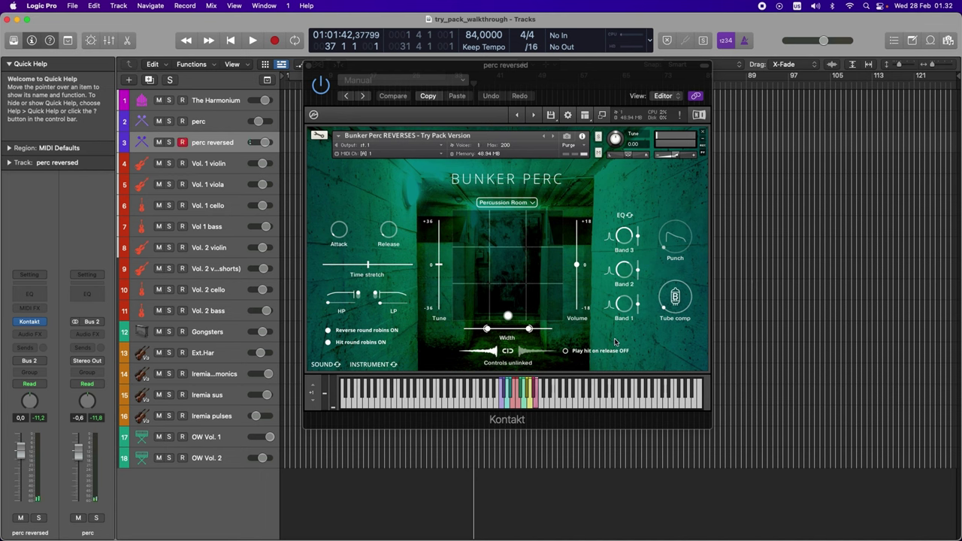
# Step: Enable Play hit on release in the Bunker Perc REVERSES instrument
pyautogui.click(600, 364)
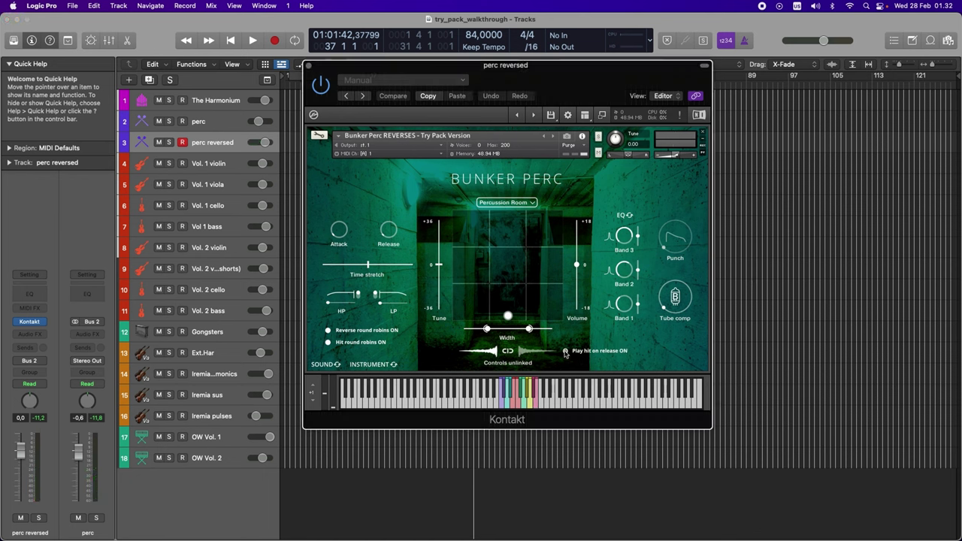
pyautogui.click(565, 351)
# Step: Link the reverse and hit controls and move the room position to the pad centre
pyautogui.click(508, 352)
pyautogui.moveTo(508, 316); pyautogui.dragTo(512, 266)
pyautogui.click(533, 354)
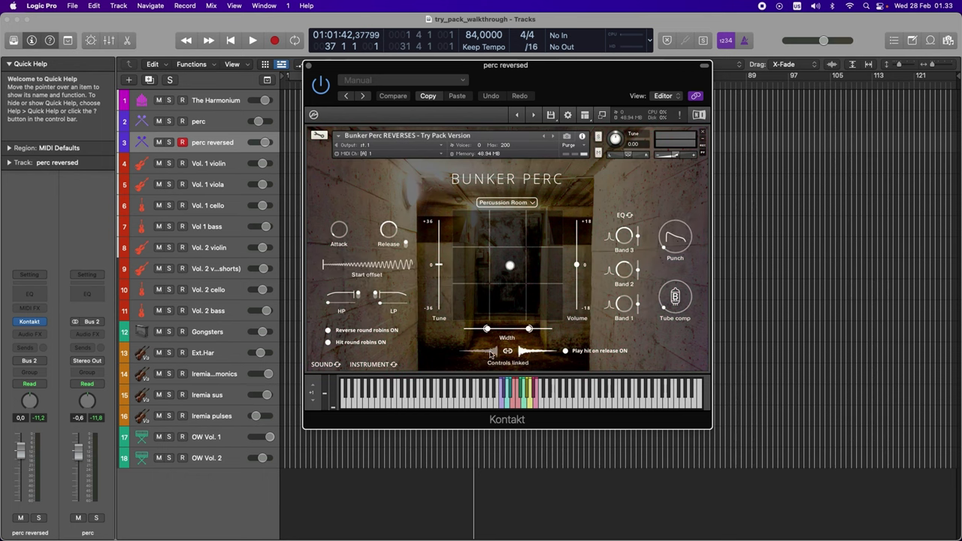
pyautogui.click(489, 354)
# Step: Unlink the layers; move the reverse to pad top, widen and tune up; narrow the hit
pyautogui.click(508, 352)
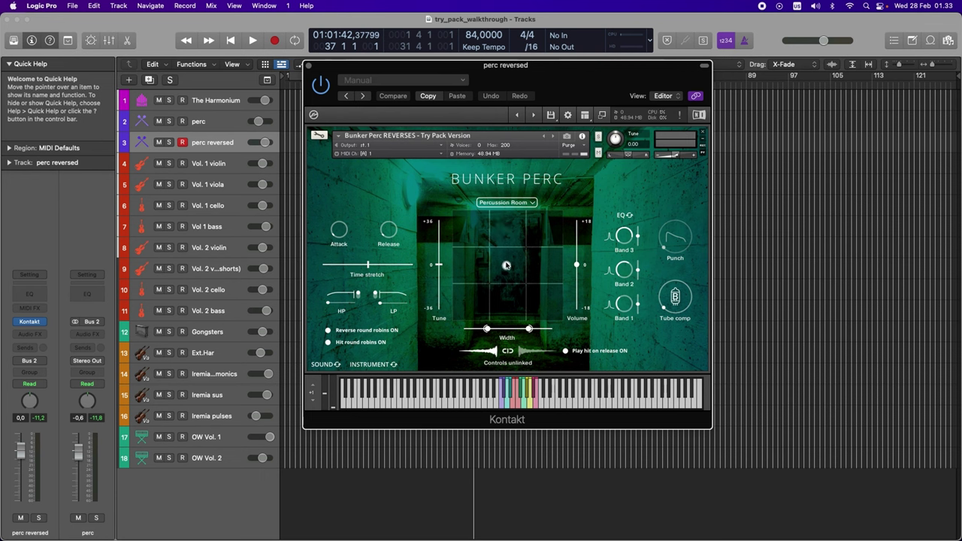
pyautogui.moveTo(510, 273); pyautogui.dragTo(510, 225)
pyautogui.moveTo(530, 331); pyautogui.dragTo(539, 331)
pyautogui.moveTo(441, 267); pyautogui.dragTo(441, 262)
pyautogui.click(524, 350)
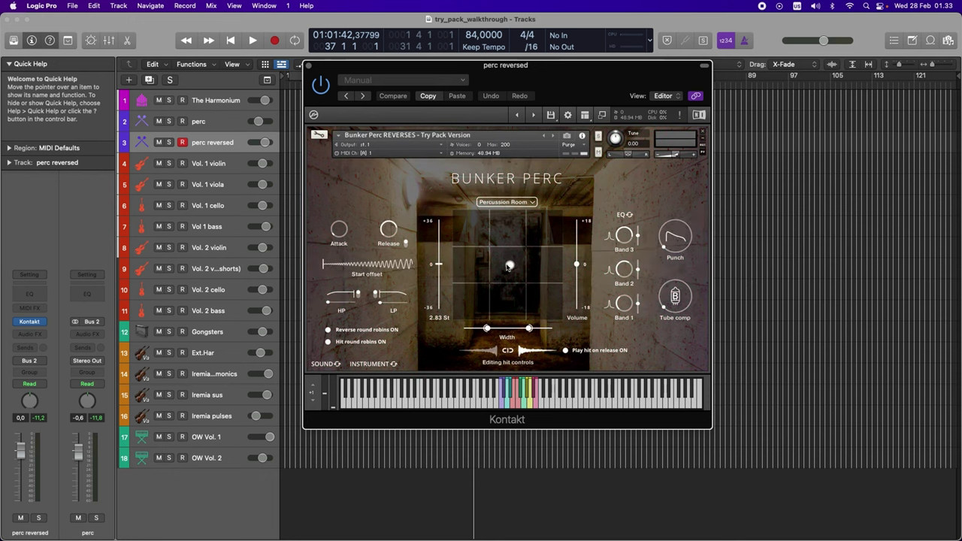
pyautogui.moveTo(530, 329); pyautogui.dragTo(514, 333)
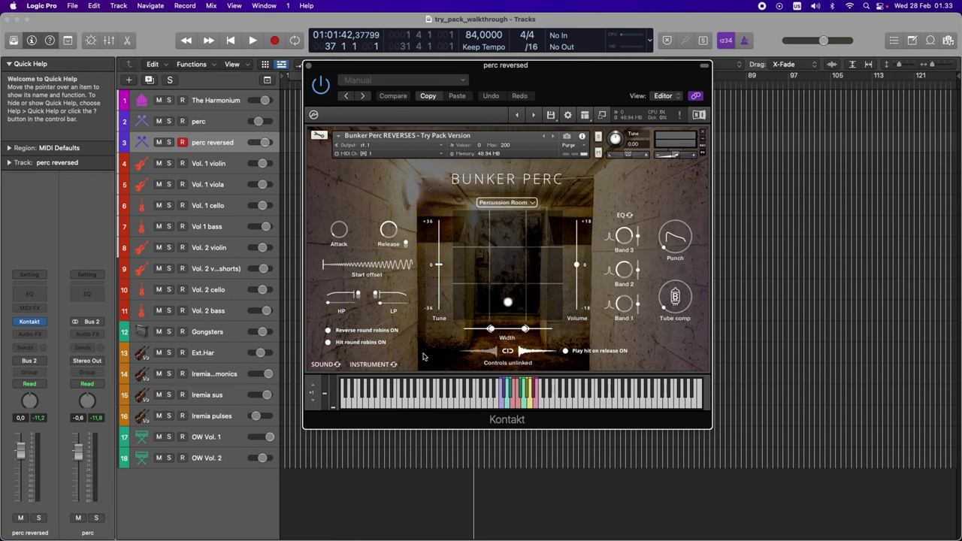
# Step: Select Vol. 1 violin, try Drumstick Tremolo, reduce stereo width, return to Ricochet Tremolo
pyautogui.press('Down')
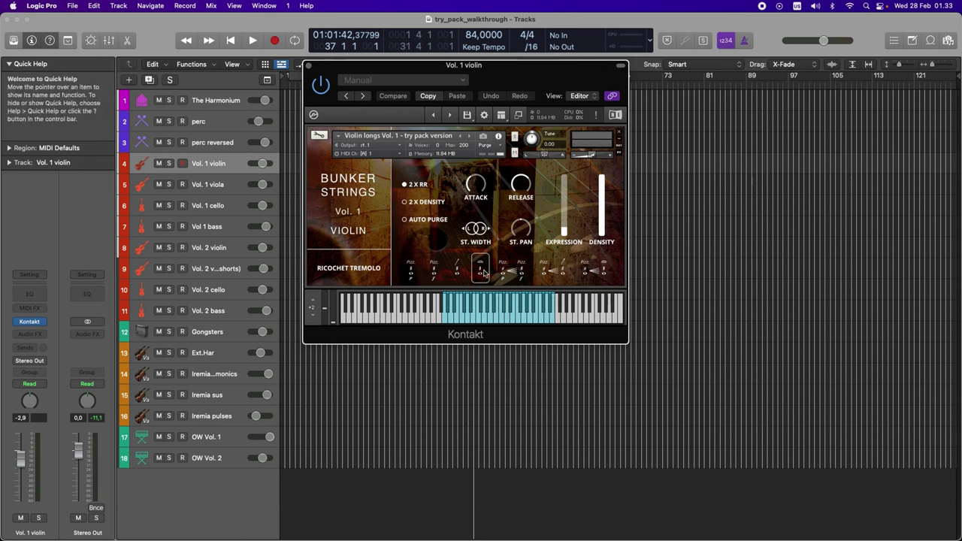
pyautogui.click(458, 274)
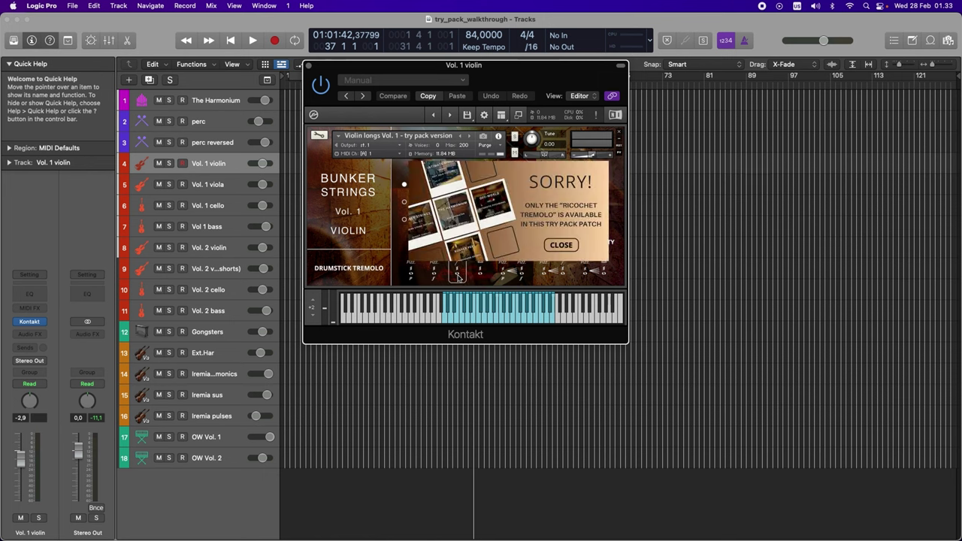
pyautogui.click(560, 246)
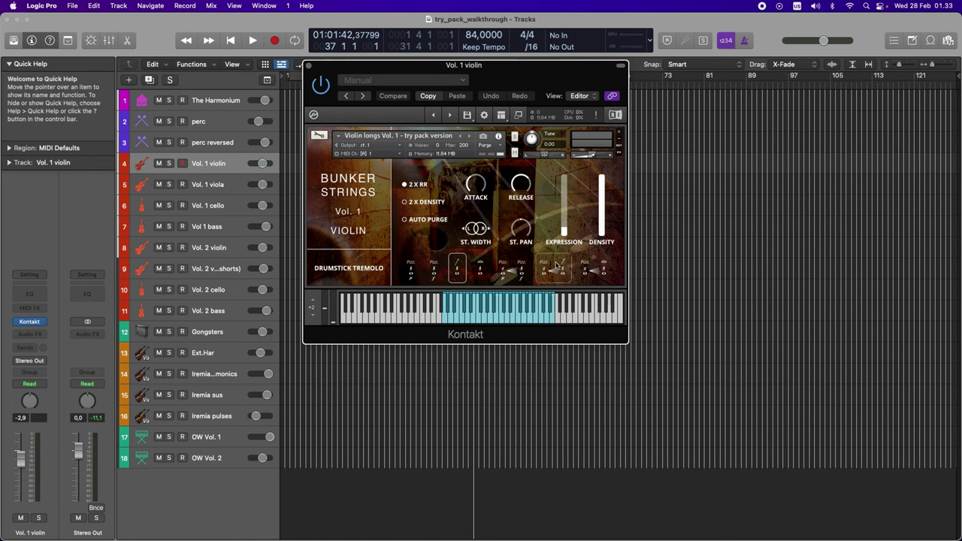
pyautogui.moveTo(479, 230)
pyautogui.mouseDown()
pyautogui.moveTo(479, 261)
pyautogui.moveTo(478, 229)
pyautogui.mouseUp()
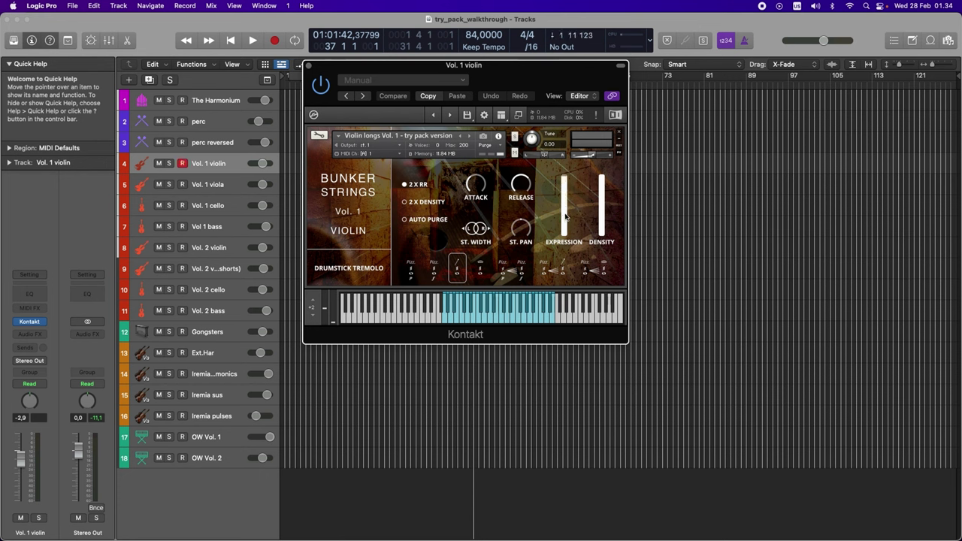
pyautogui.click(481, 270)
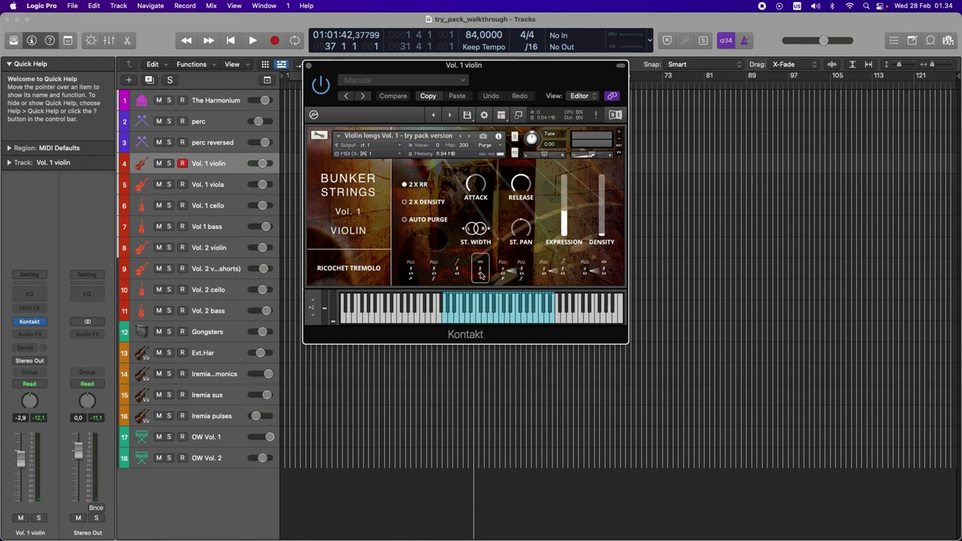
# Step: Switch the violin from 2 X RR to 2 X DENSITY
pyautogui.click(406, 203)
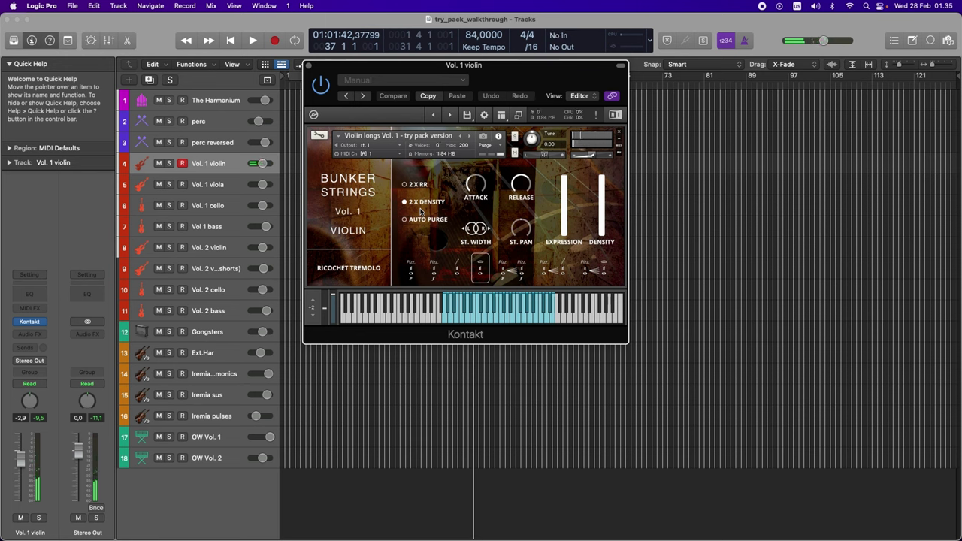
# Step: Select the Vol. 1 viola track, then the Vol. 1 cello track
pyautogui.click(224, 185)
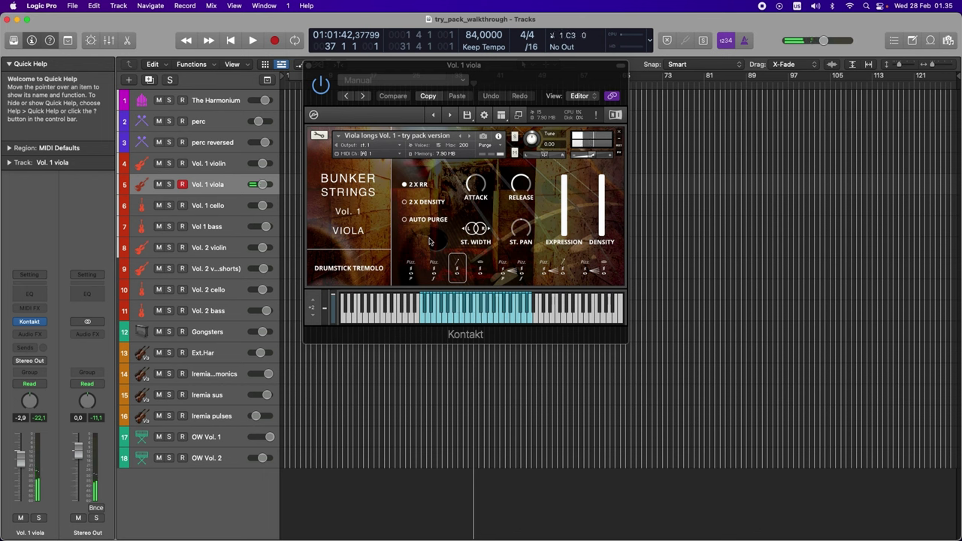
pyautogui.click(217, 207)
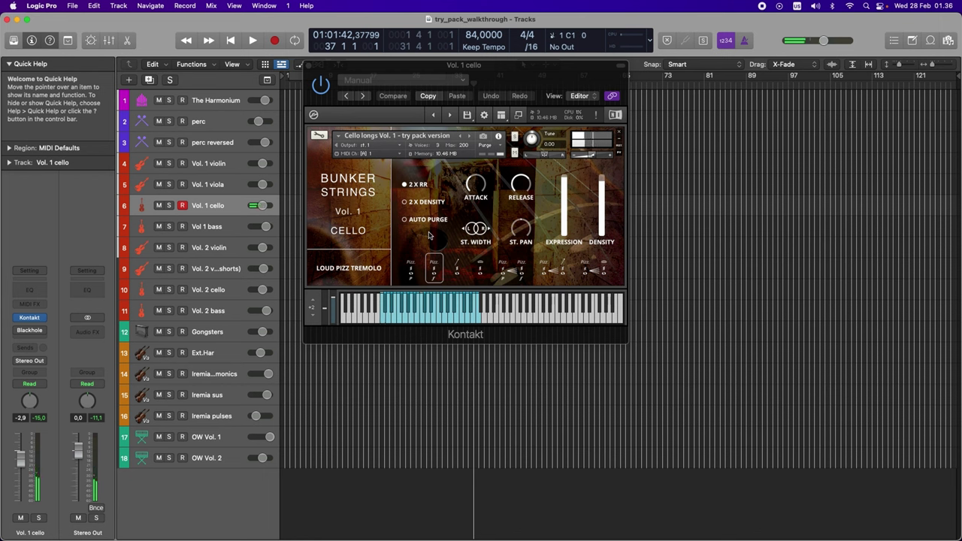
# Step: Select the Vol 1 bass track to show its Bunker Strings Bass Longs instrument
pyautogui.click(215, 227)
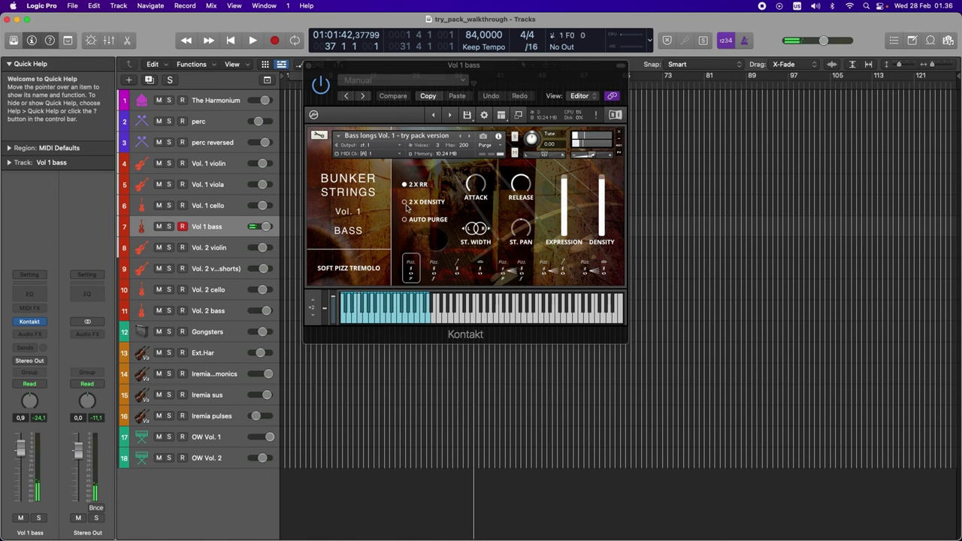
# Step: Switch the Vol 1 bass instrument to 2 X DENSITY
pyautogui.click(405, 203)
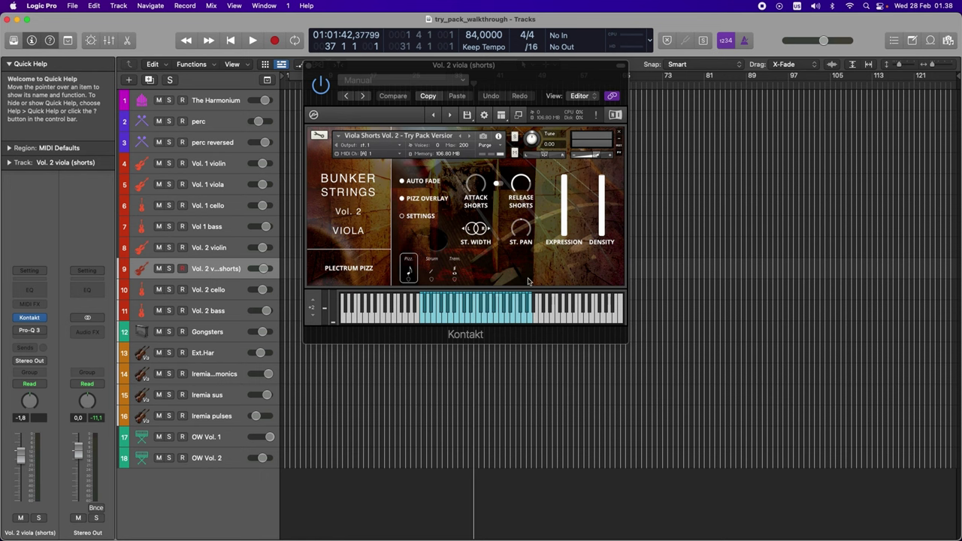
# Step: Show the viola's articulation settings, shift the keyboard octave twice, and choose HOT KEYS / MIDI CC
pyautogui.click(403, 216)
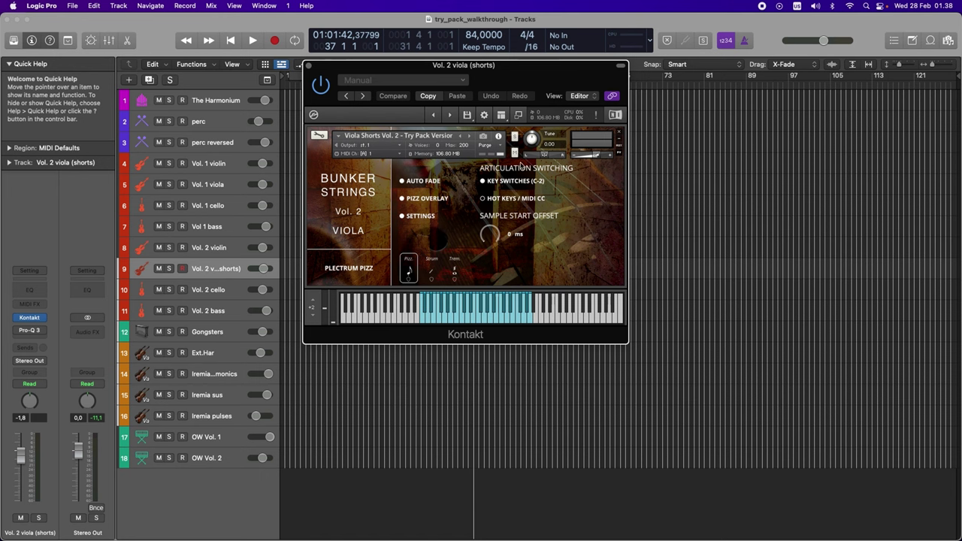
pyautogui.click(313, 318)
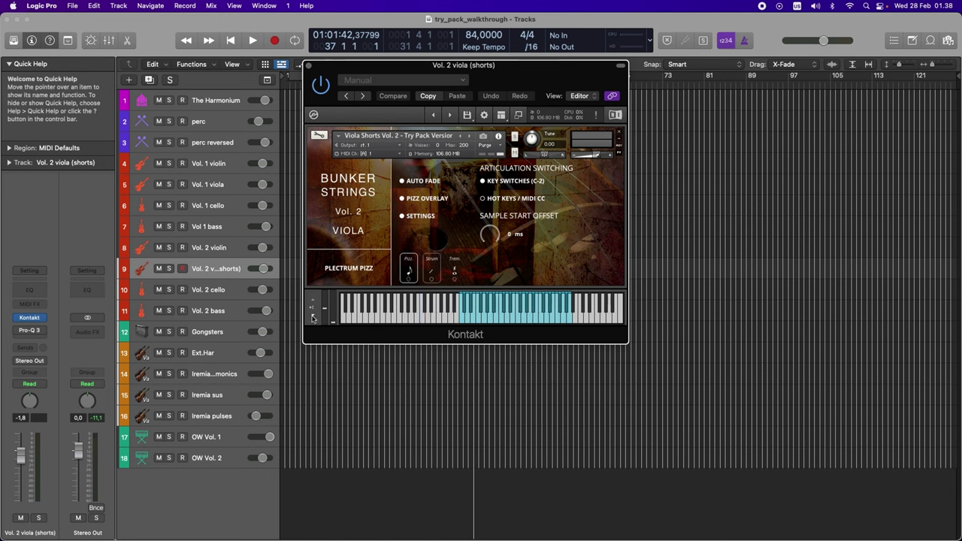
pyautogui.click(313, 318)
pyautogui.click(482, 199)
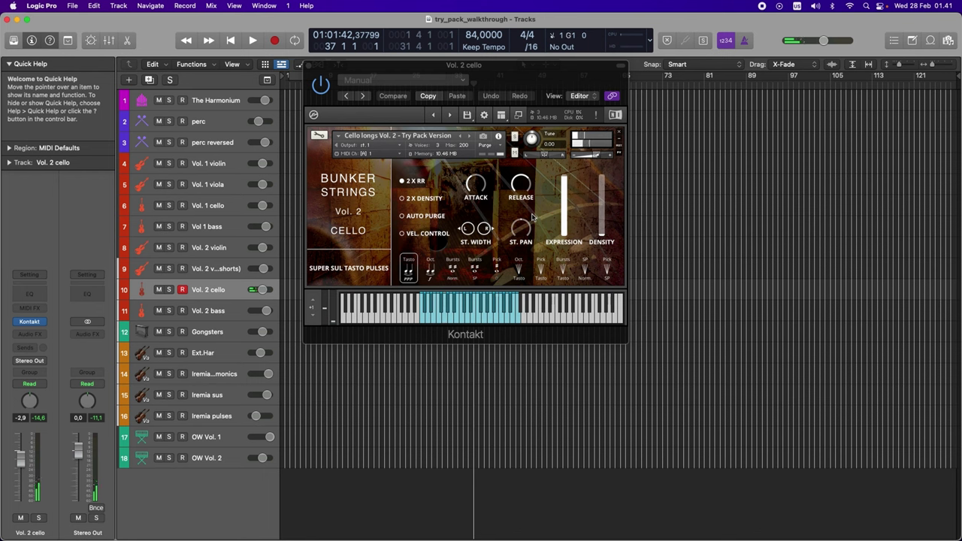
# Step: Bring up the Vol. 2 bass instrument, then the Gongsters instrument
pyautogui.click(233, 311)
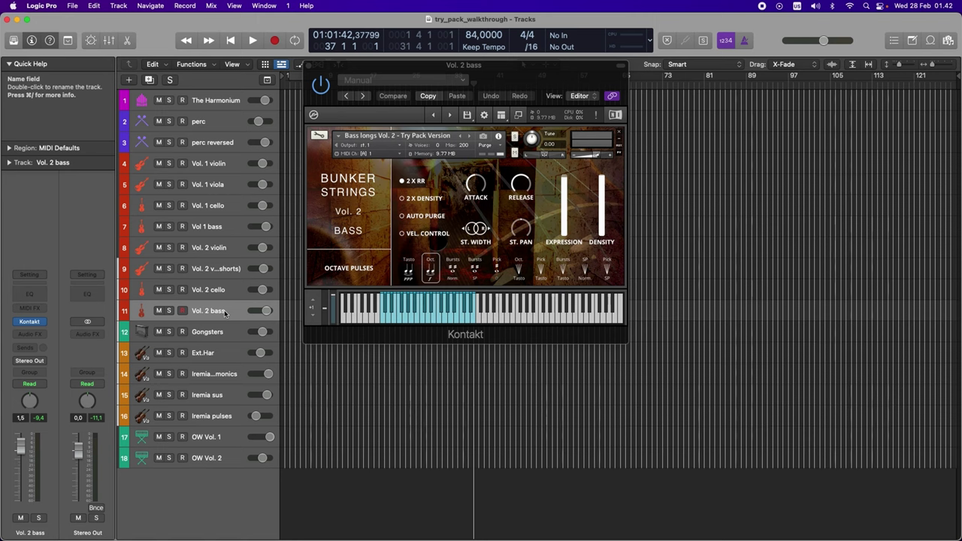
pyautogui.click(222, 332)
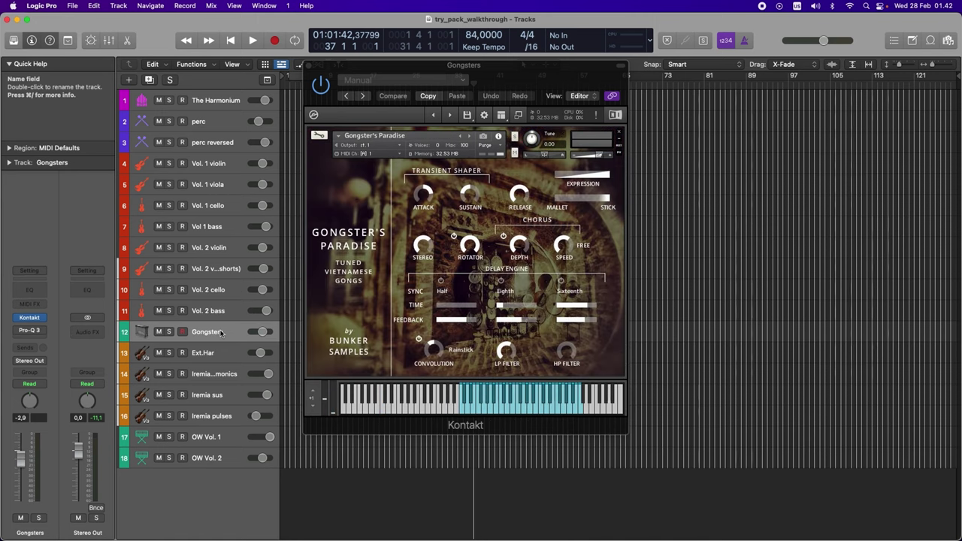
# Step: Load the Ext.Har viola, adjust its bow noise, pick X-Fade CS to Normale, and open mic settings
pyautogui.click(219, 352)
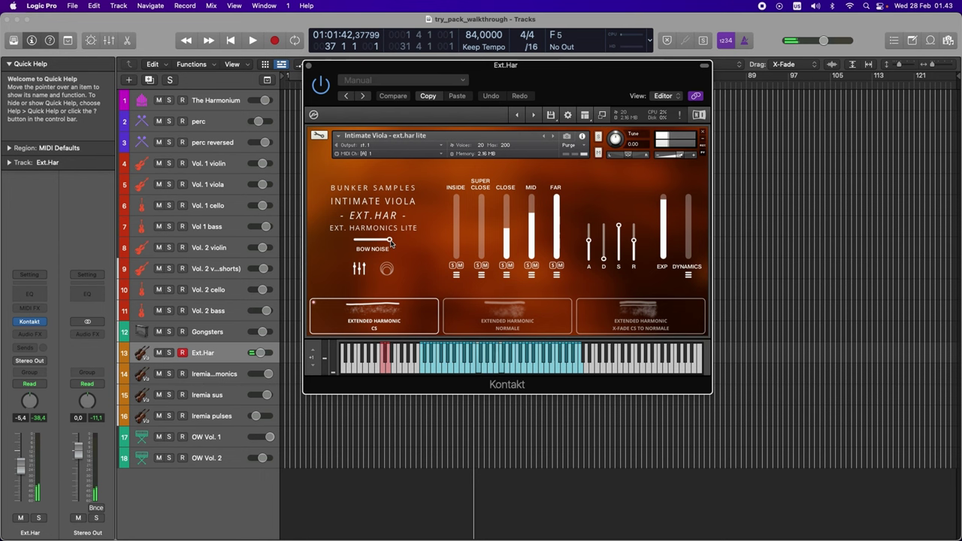
pyautogui.moveTo(390, 242); pyautogui.dragTo(416, 247)
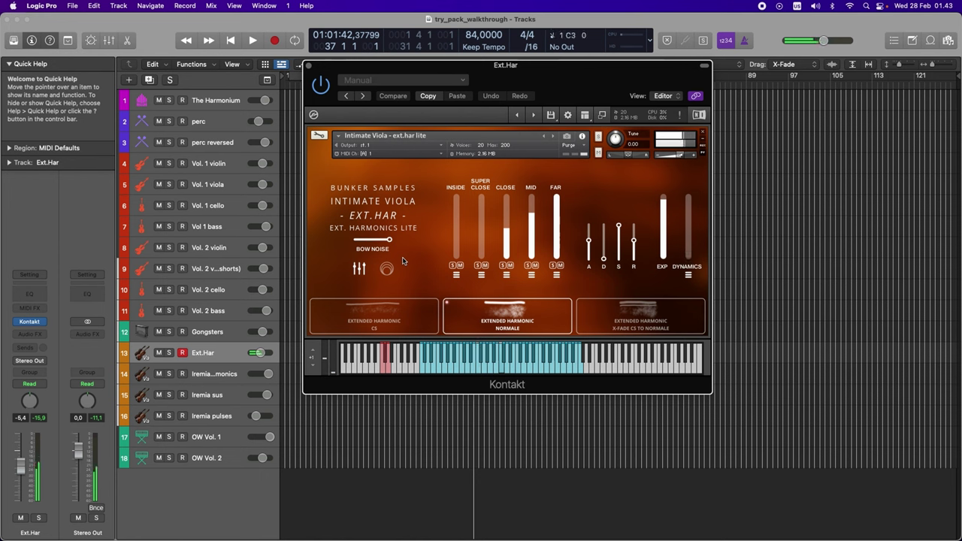
pyautogui.click(657, 320)
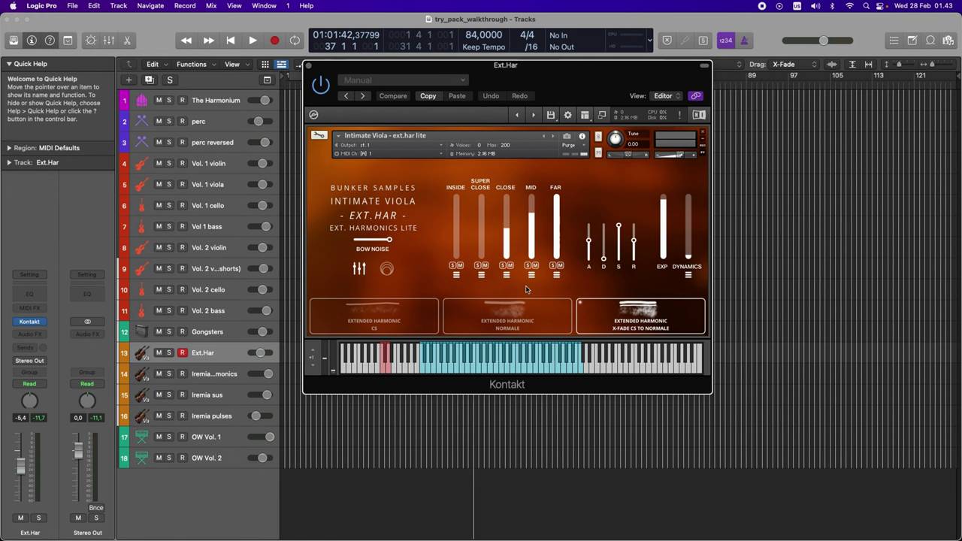
pyautogui.click(557, 275)
# Step: Review the Mid and Far mic settings and the delay and reverb effects
pyautogui.click(532, 275)
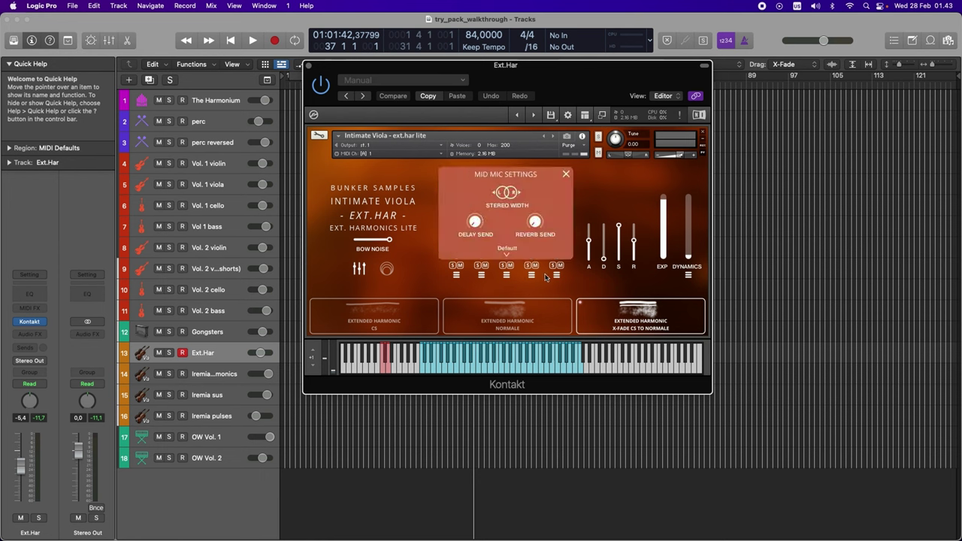
pyautogui.click(556, 275)
pyautogui.moveTo(474, 221)
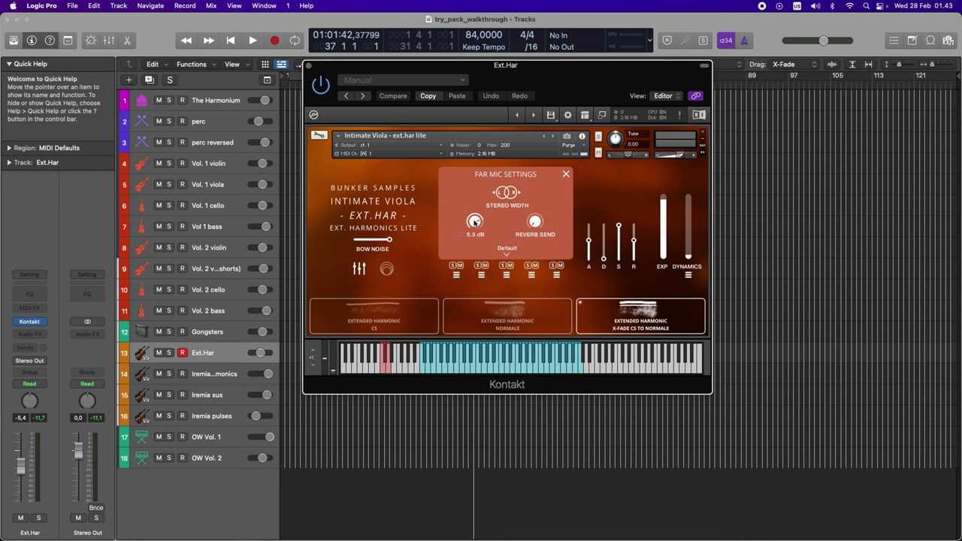
pyautogui.click(567, 176)
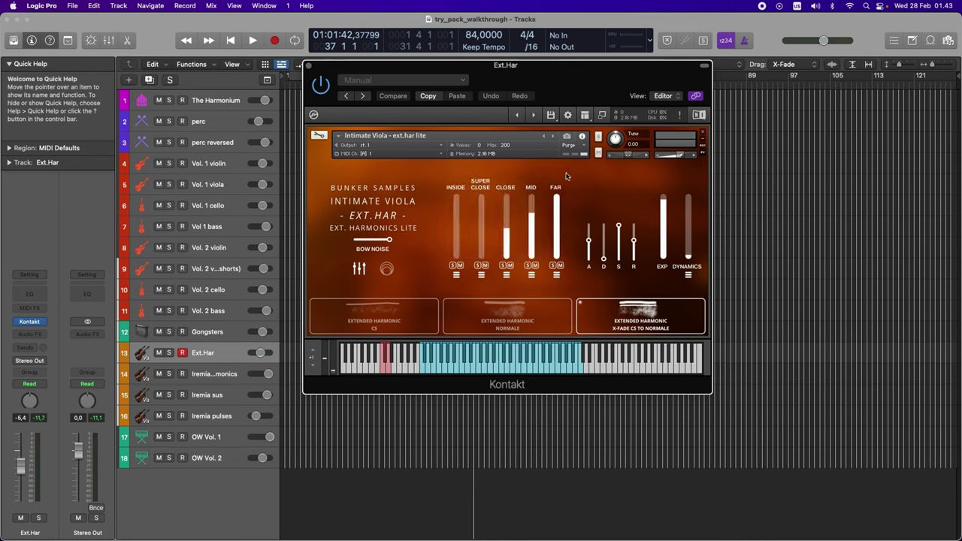
pyautogui.click(386, 268)
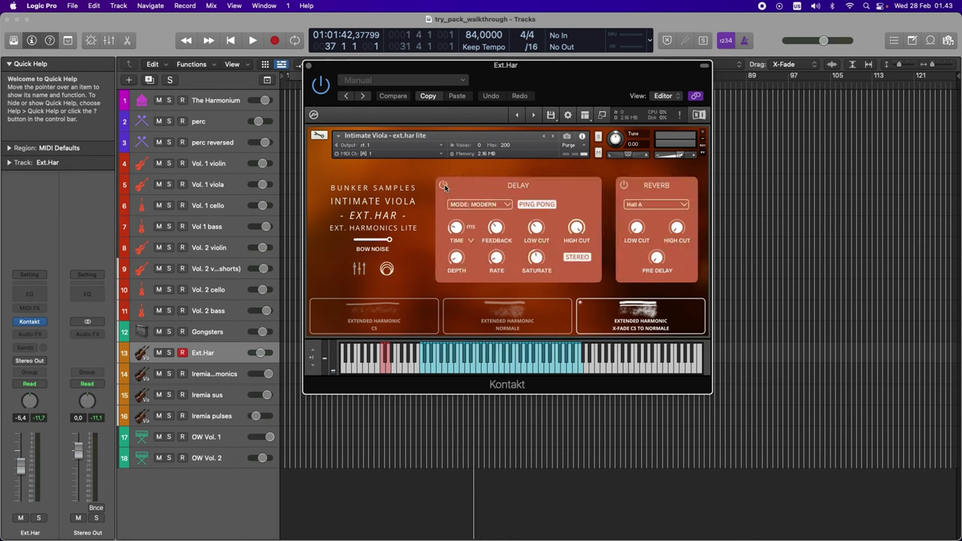
# Step: Return to the mic mixer and raise Dynamic Range to 77 % in the dynamics settings
pyautogui.click(360, 268)
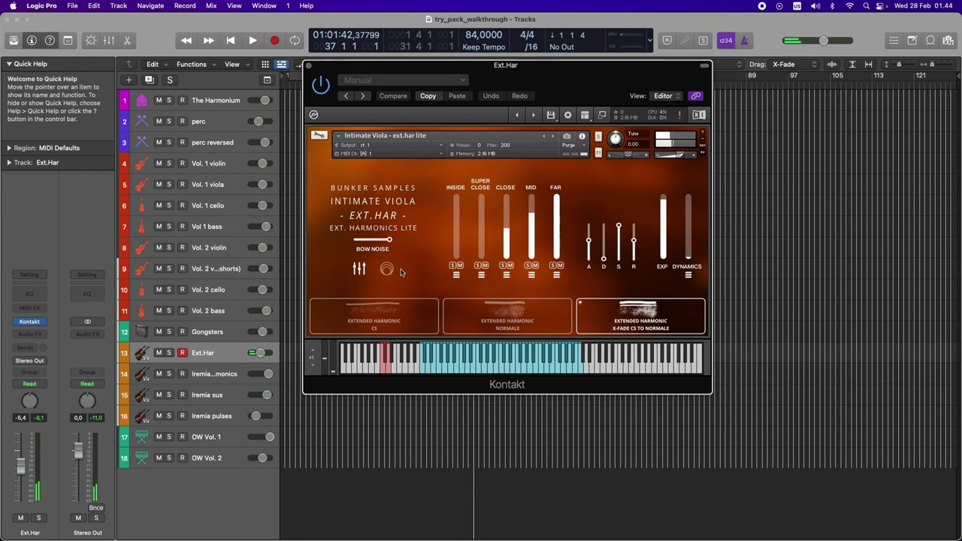
pyautogui.click(689, 276)
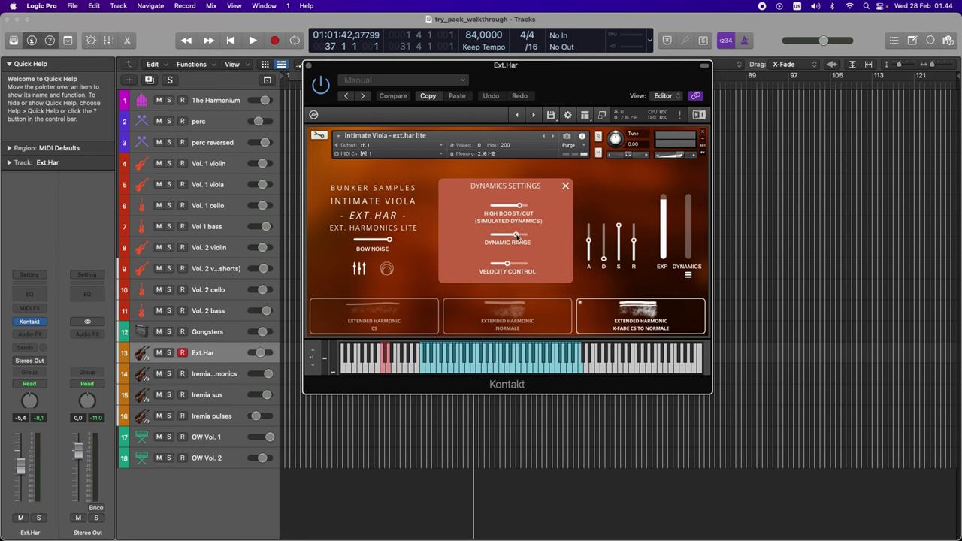
pyautogui.moveTo(516, 237); pyautogui.dragTo(521, 238)
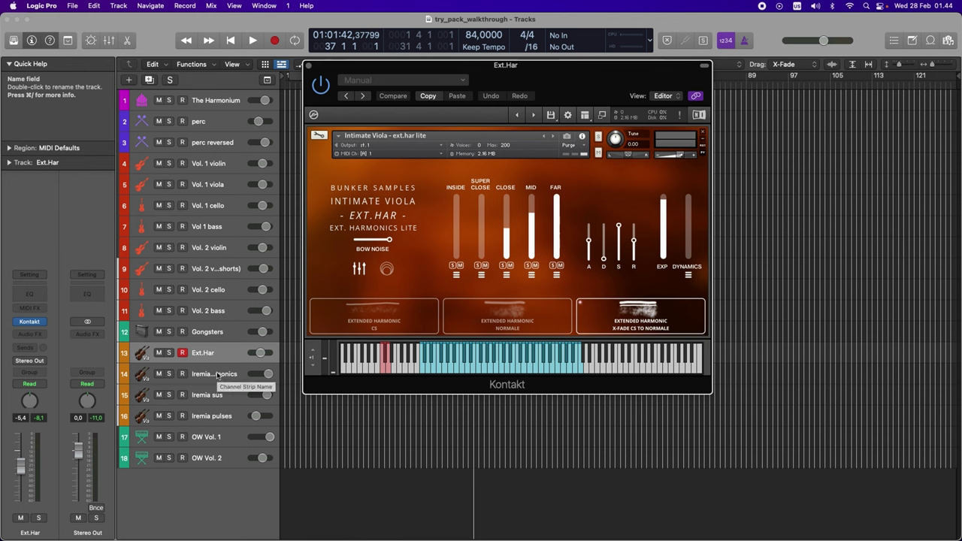
# Step: Load the Iremia harmonics viola, choose Sustain CS PPP, then try the locked Sustain CS PP
pyautogui.click(216, 375)
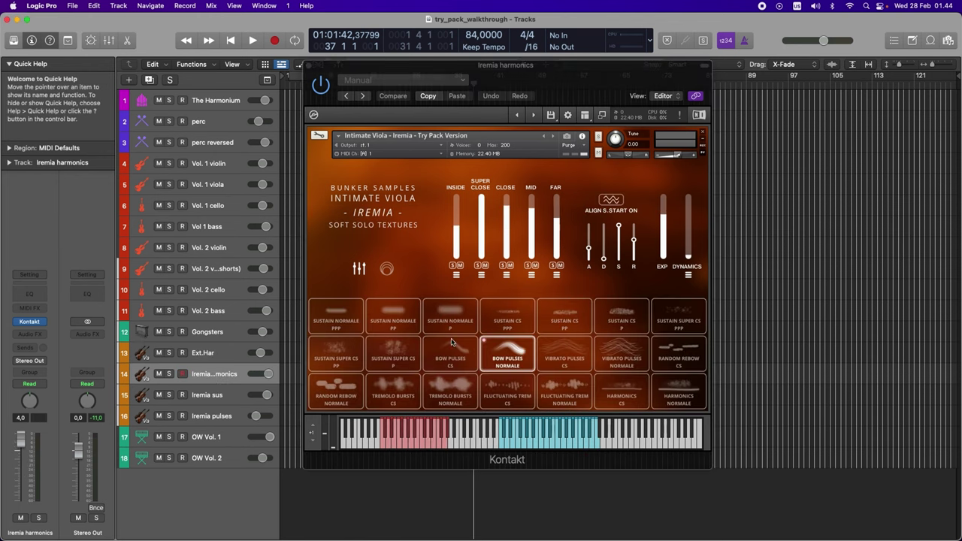
pyautogui.click(516, 313)
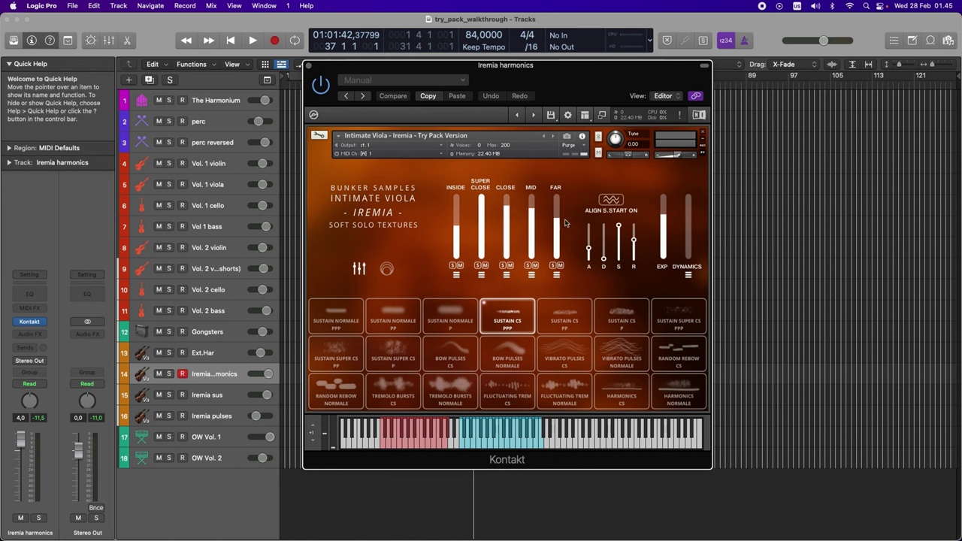
pyautogui.click(580, 325)
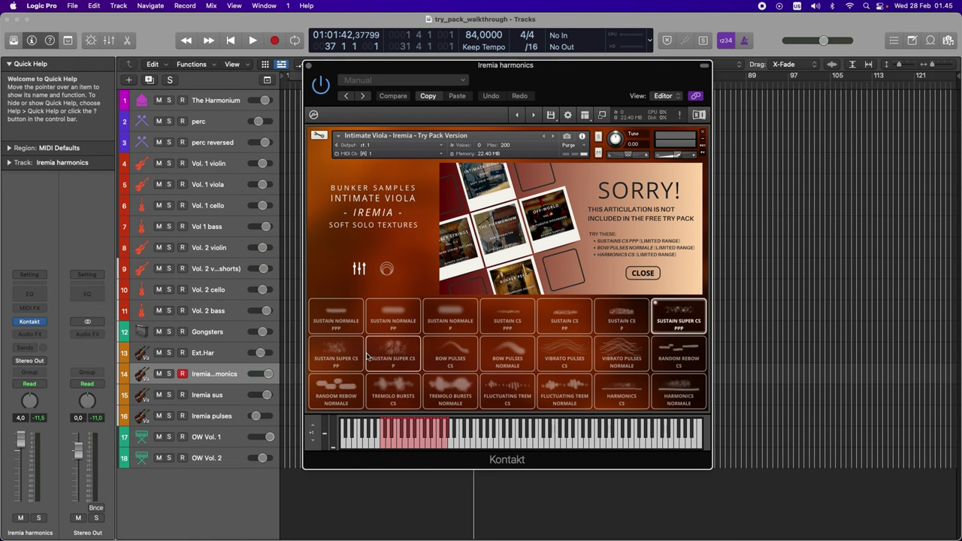
# Step: Try Sustain Super CS P and Bow Pulses Normale, then settle on Harmonics CS
pyautogui.click(395, 355)
pyautogui.click(507, 356)
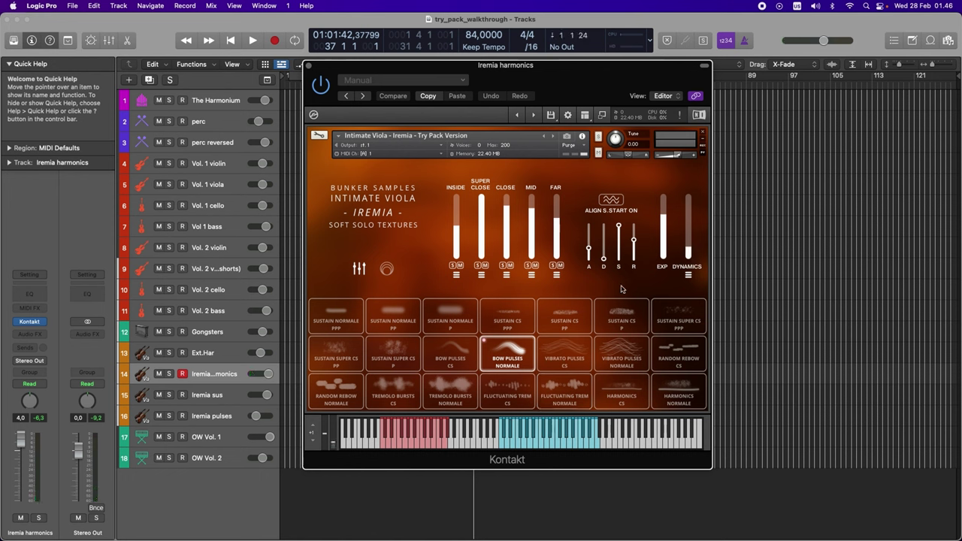
pyautogui.click(622, 391)
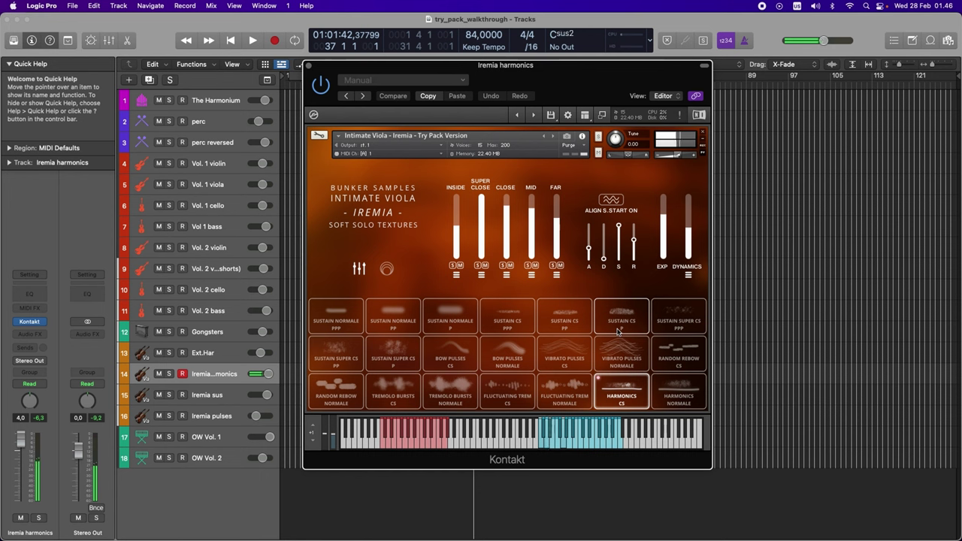
# Step: On OW Vol. 1, take Length from 4 to 1 and back to 4, flip Direction up, drop Steps to 1
pyautogui.click(213, 436)
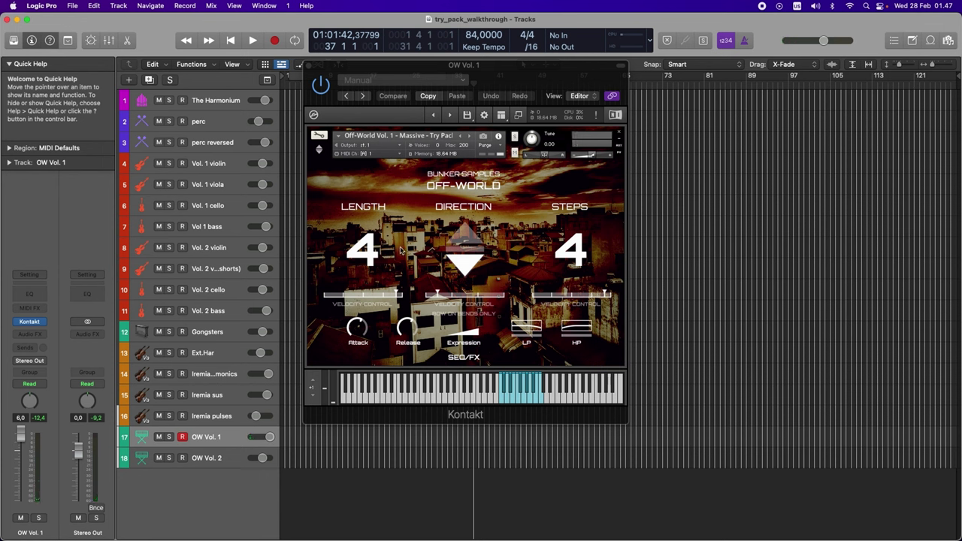
pyautogui.moveTo(394, 295); pyautogui.dragTo(143, 263)
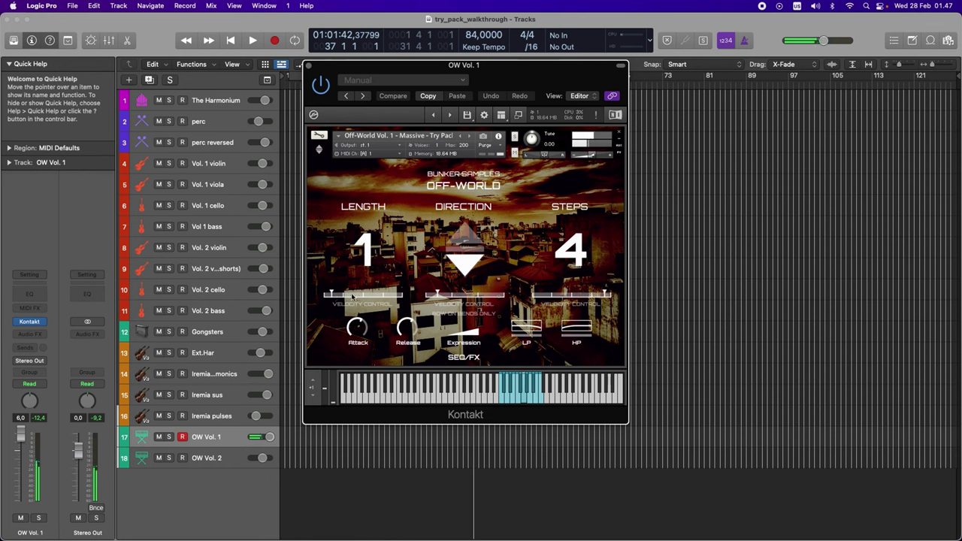
pyautogui.moveTo(351, 295); pyautogui.dragTo(554, 280)
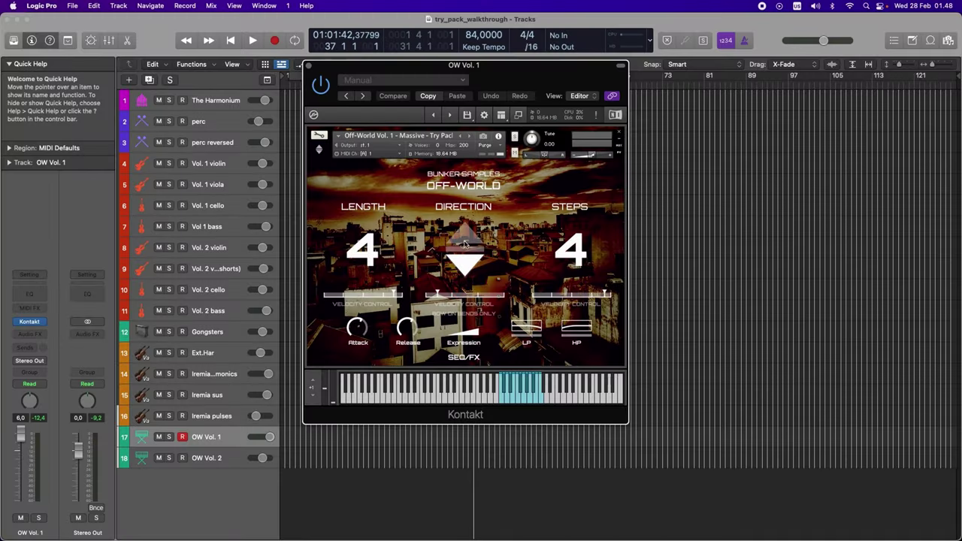
pyautogui.click(465, 242)
pyautogui.moveTo(606, 293); pyautogui.dragTo(375, 294)
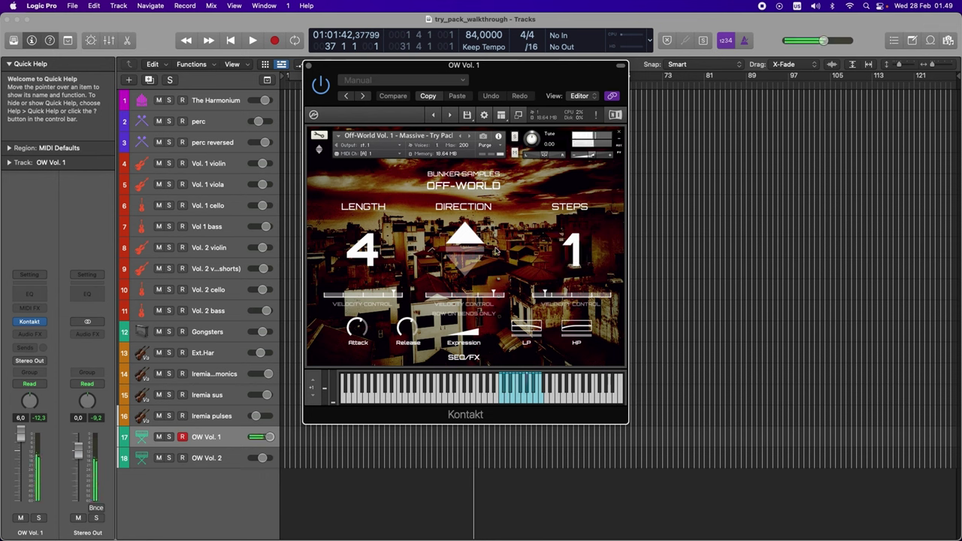
# Step: Raise the Steps value from 1 through 3 back up to 4
pyautogui.moveTo(547, 296); pyautogui.dragTo(596, 293)
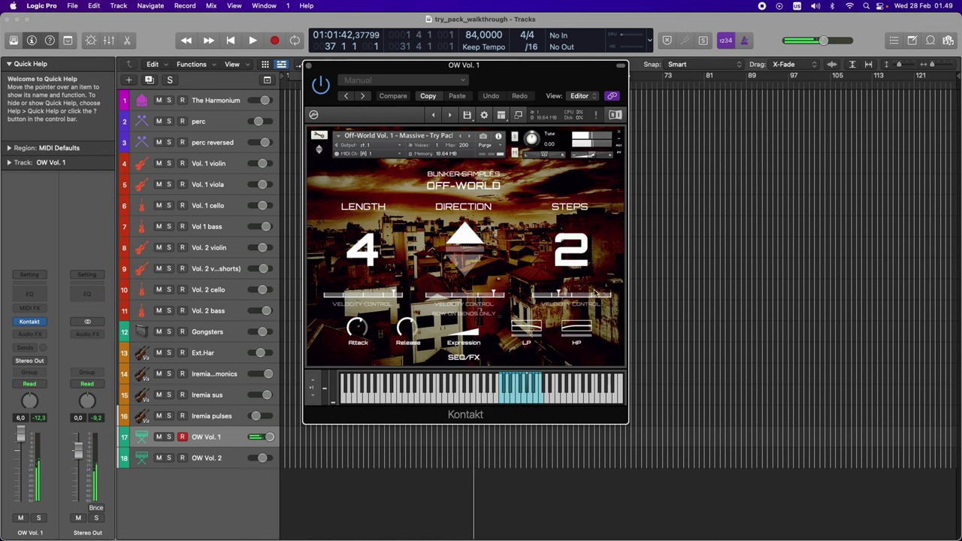
pyautogui.moveTo(696, 282); pyautogui.dragTo(753, 278)
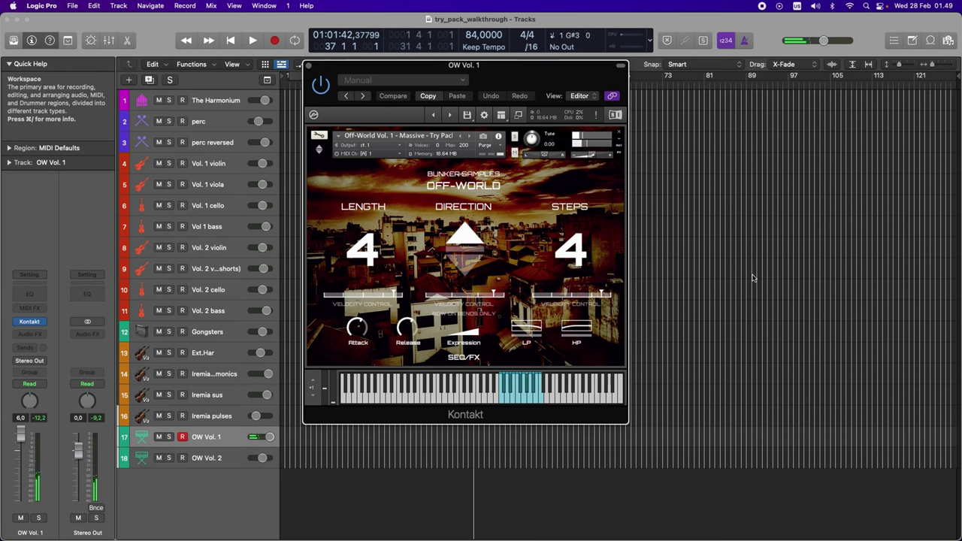
# Step: Switch Off-World Vol. 1's gate sequencer from hard to soft gating at 88% intensity, then select the OW Vol. 2 track
pyautogui.click(465, 358)
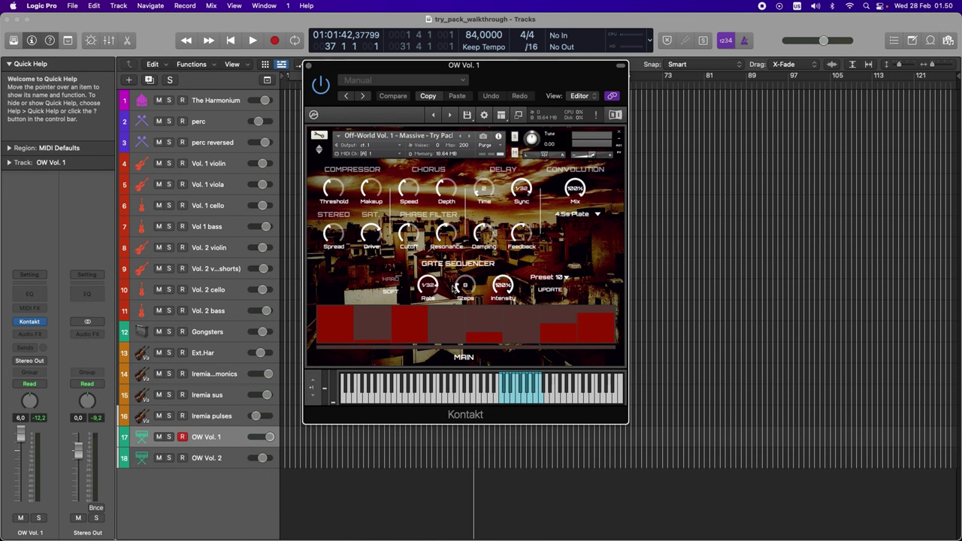
pyautogui.click(391, 281)
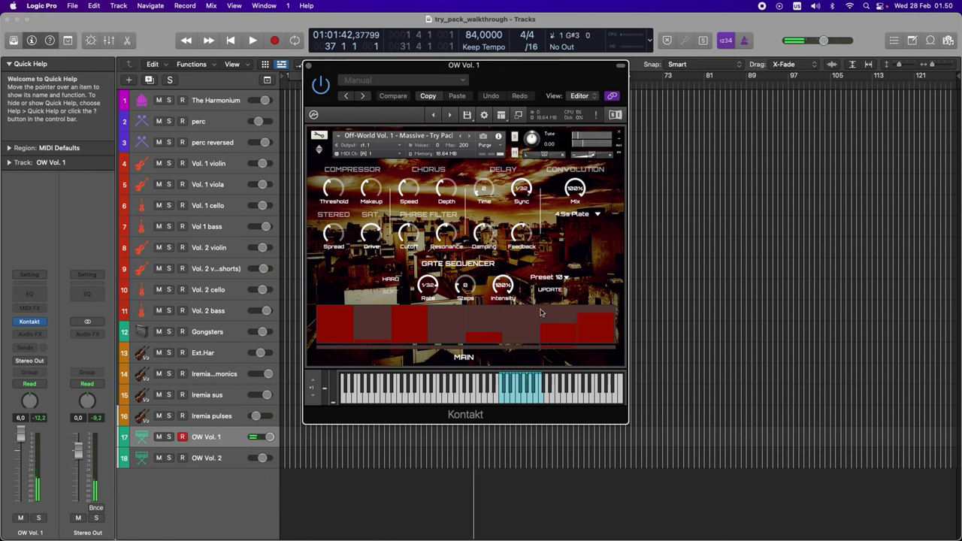
pyautogui.moveTo(503, 286)
pyautogui.mouseDown()
pyautogui.moveTo(504, 306)
pyautogui.moveTo(504, 287)
pyautogui.mouseUp()
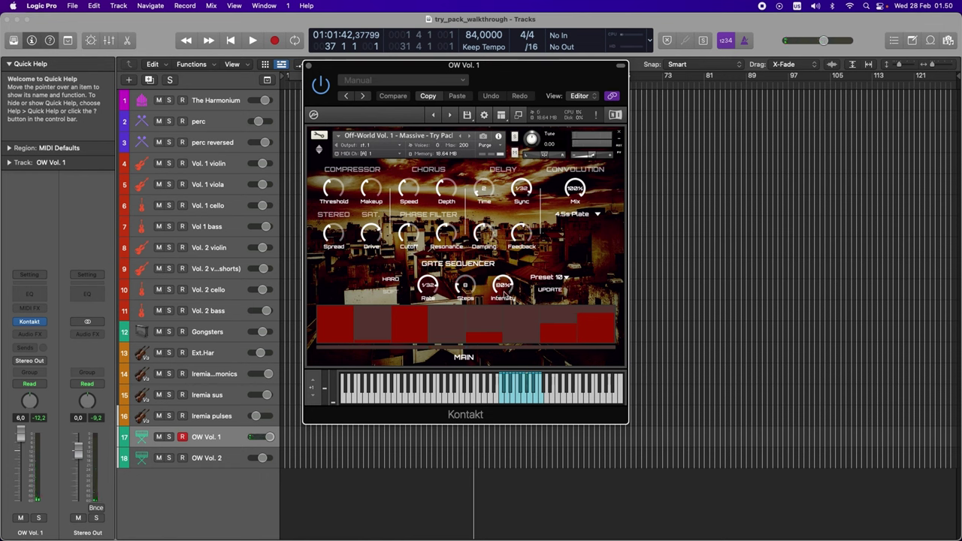
pyautogui.click(392, 292)
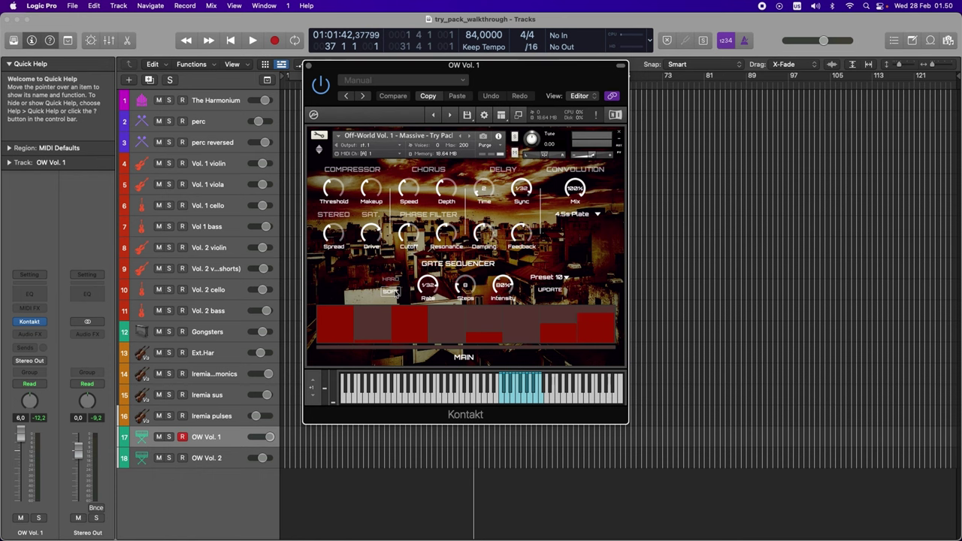
pyautogui.click(465, 357)
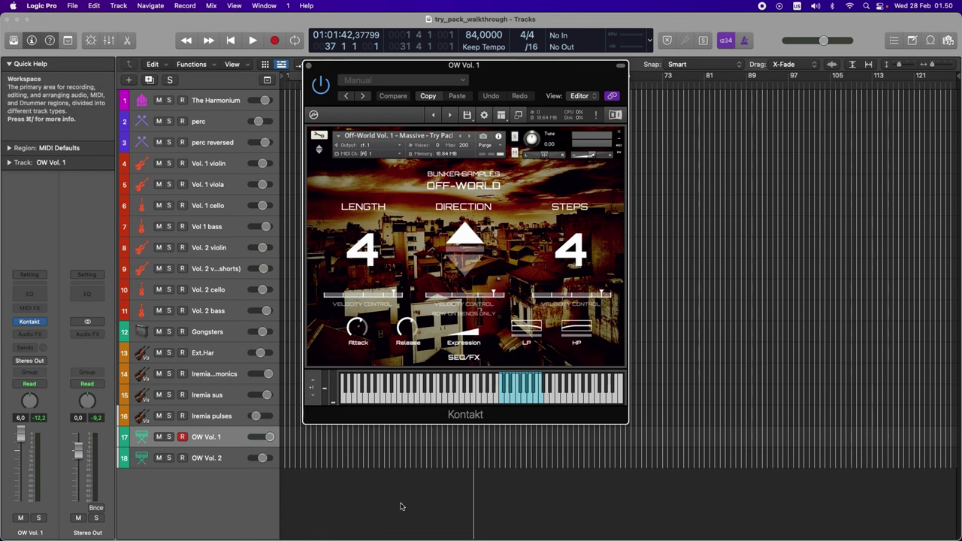
pyautogui.click(214, 458)
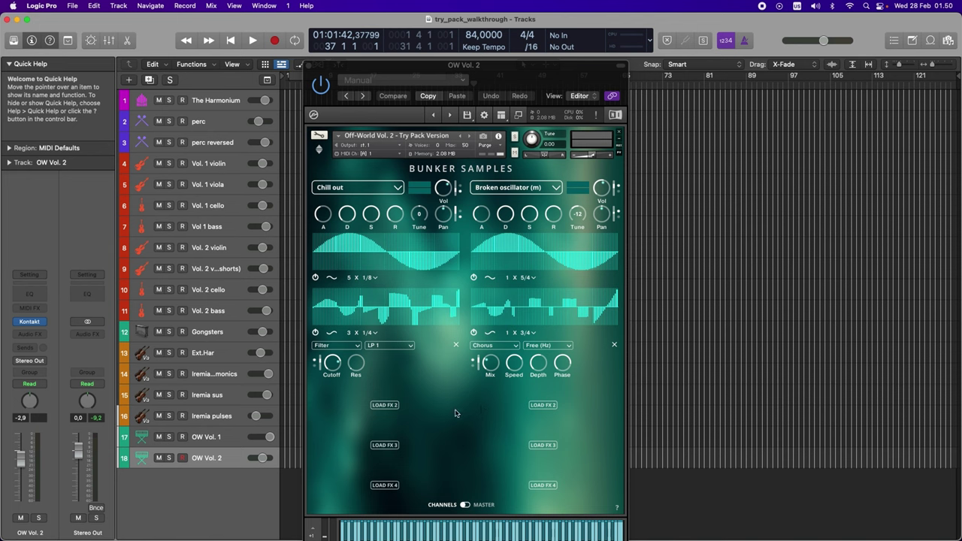
# Step: Load Bowed (bright) into the left sound layer and close the try-pack unavailable notice
pyautogui.click(354, 188)
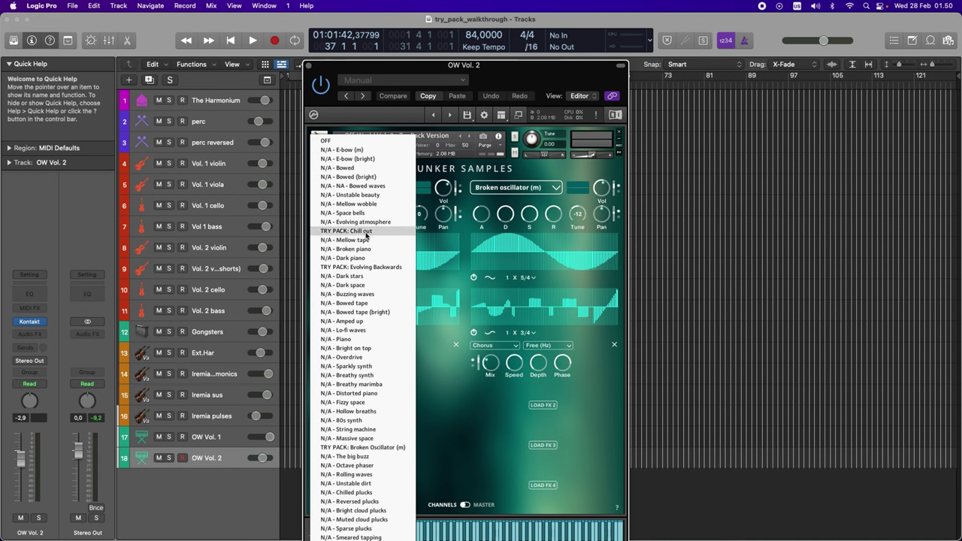
pyautogui.click(358, 177)
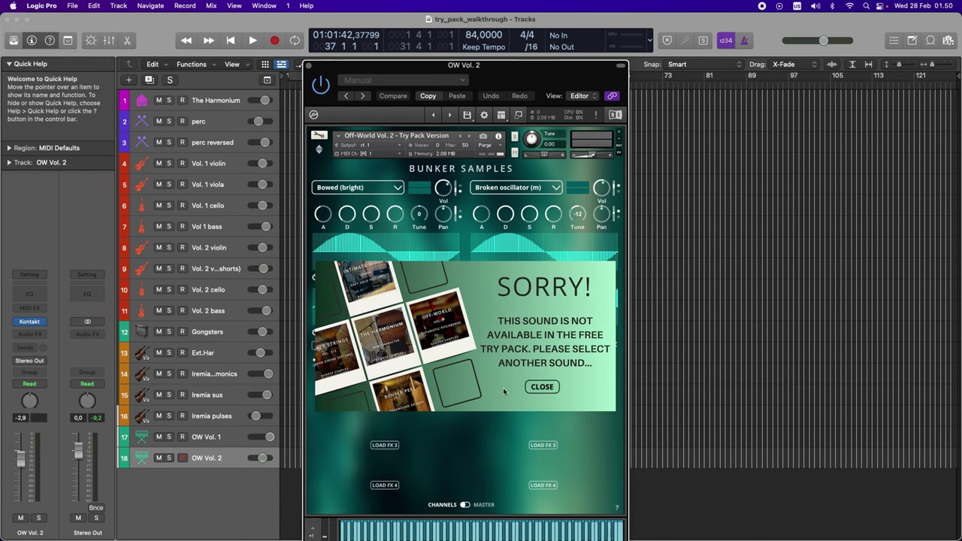
pyautogui.click(544, 387)
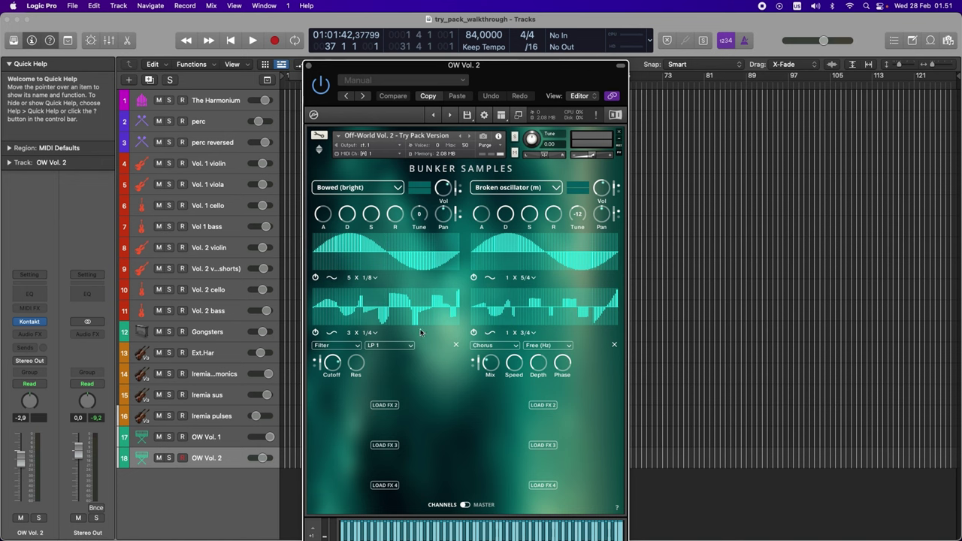
# Step: Redraw the left part of the second LFO shape and raise the upper-left LFO rate to 9 X 1/8
pyautogui.moveTo(321, 310)
pyautogui.mouseDown()
pyautogui.moveTo(344, 318)
pyautogui.moveTo(383, 300)
pyautogui.moveTo(391, 320)
pyautogui.moveTo(412, 299)
pyautogui.moveTo(433, 312)
pyautogui.moveTo(461, 311)
pyautogui.mouseUp()
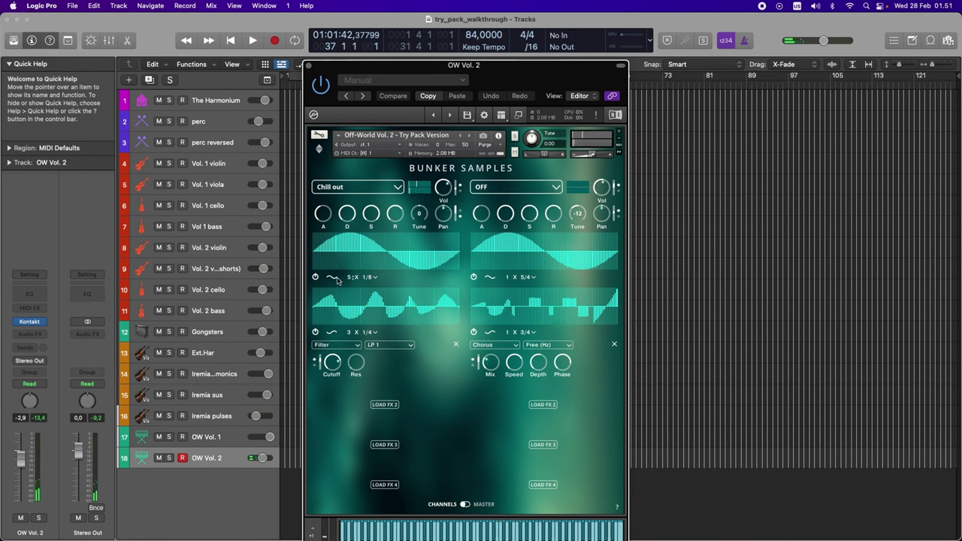
pyautogui.moveTo(352, 280)
pyautogui.mouseDown()
pyautogui.moveTo(355, 270)
pyautogui.moveTo(355, 284)
pyautogui.mouseUp()
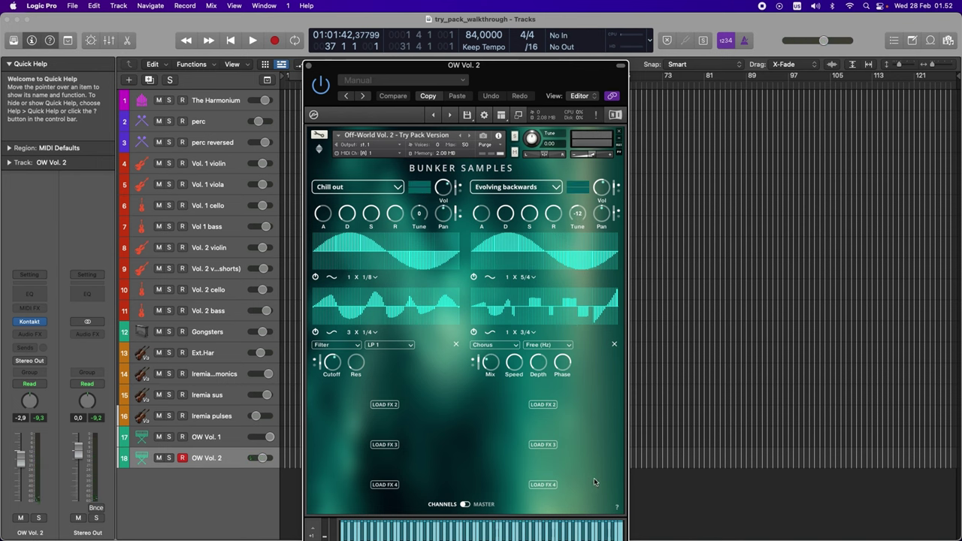
# Step: Show the instrument's quick-help callouts, then hide them again
pyautogui.click(617, 507)
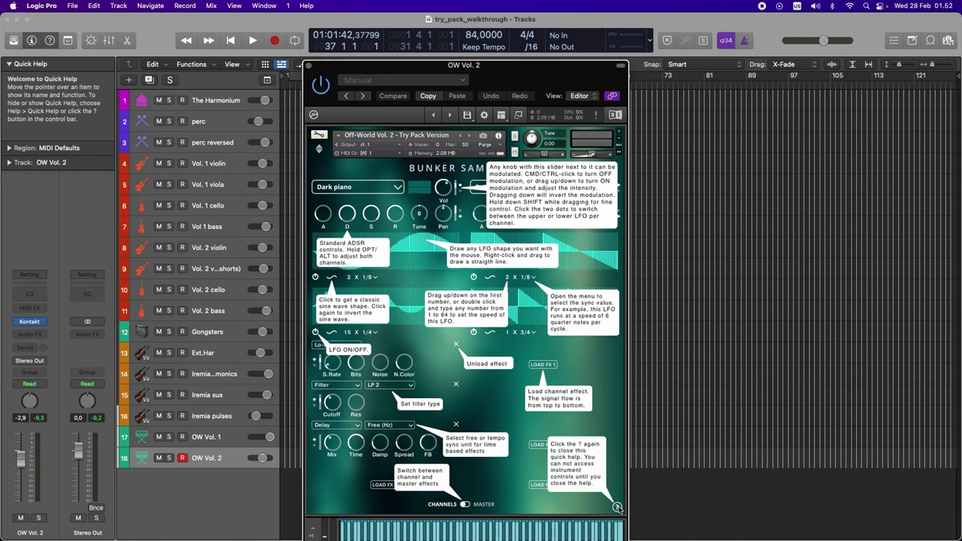
pyautogui.click(617, 508)
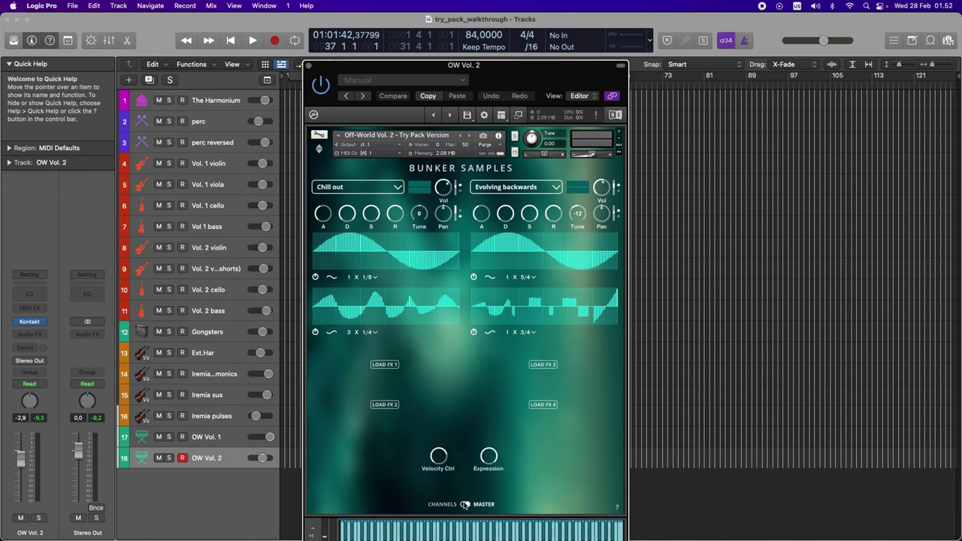